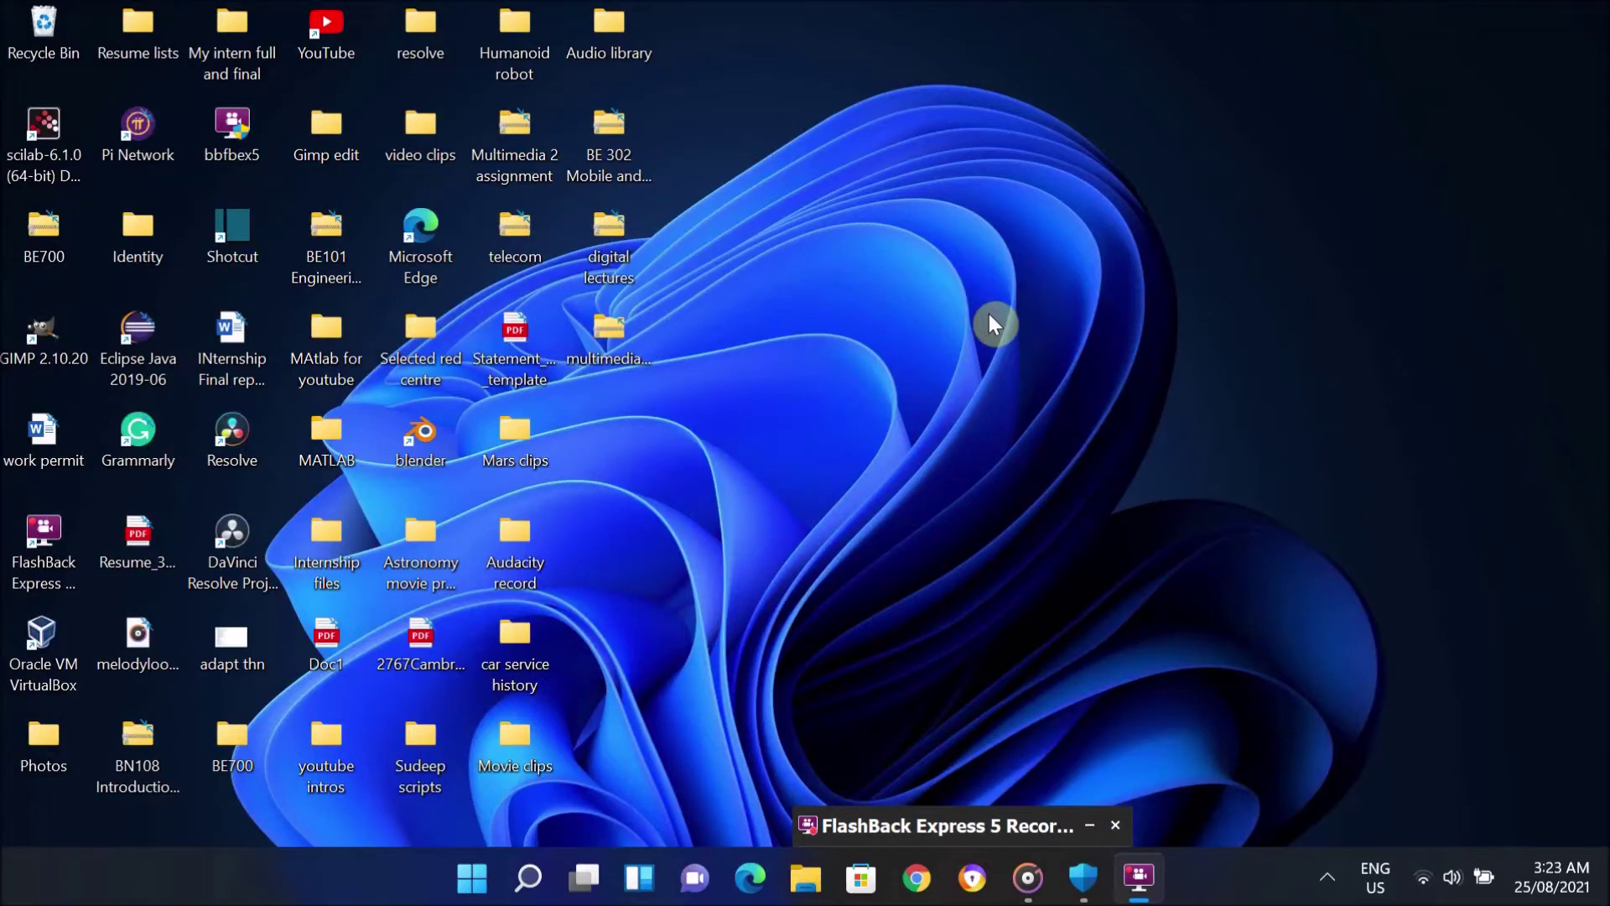
- Refresh the desktop twice, then open Windows Security's Security at a glance overview
right_click(990, 315)
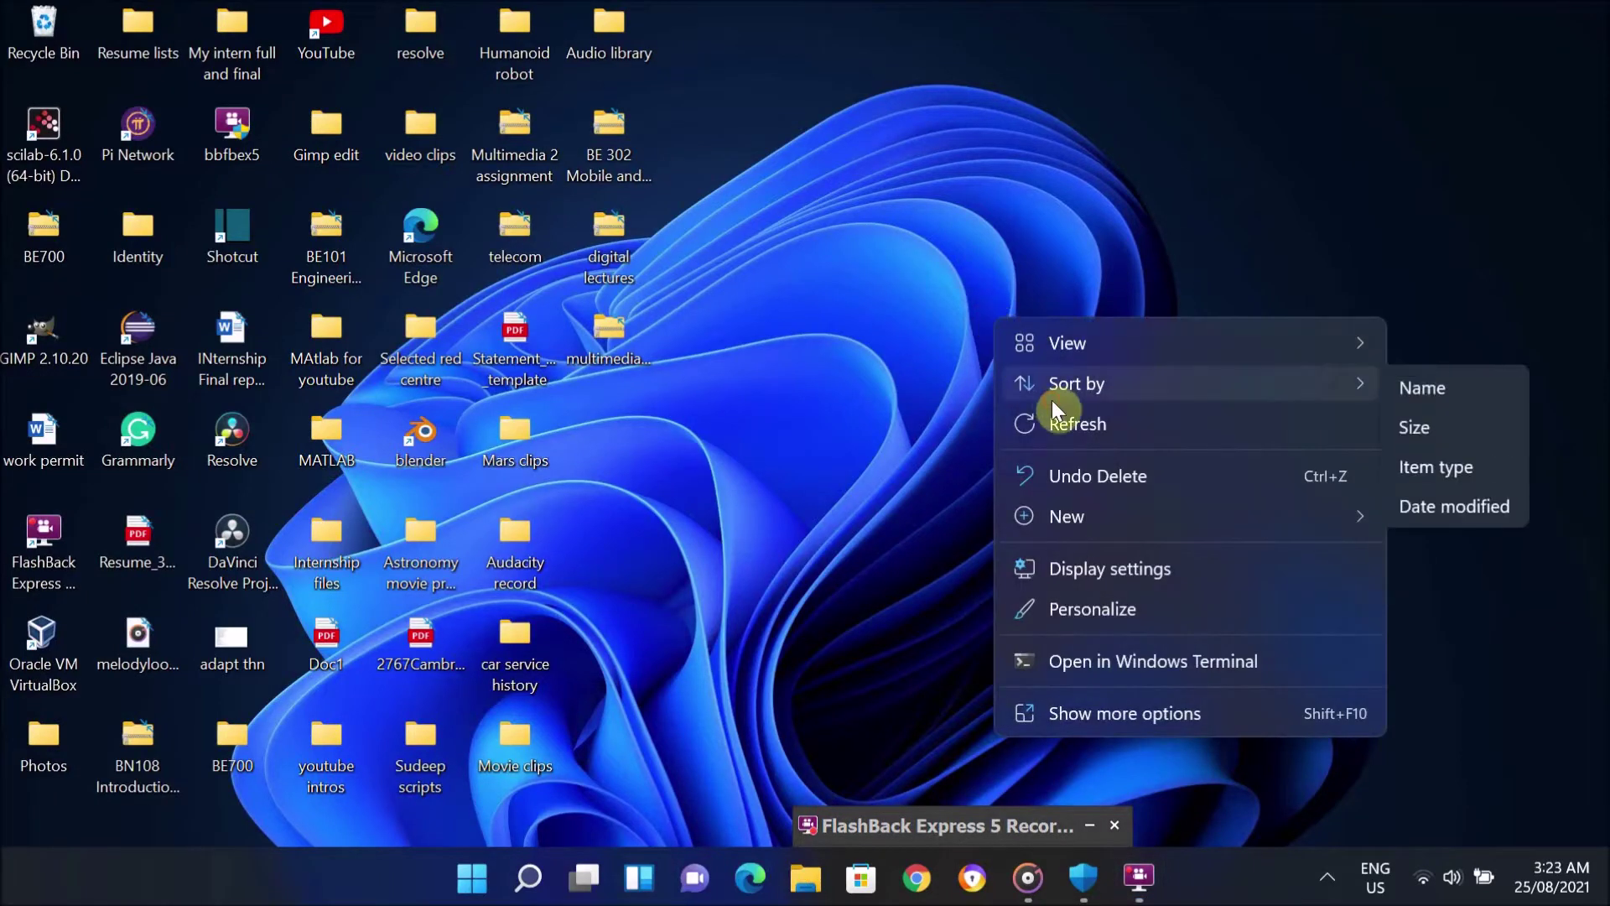
left_click(1061, 419)
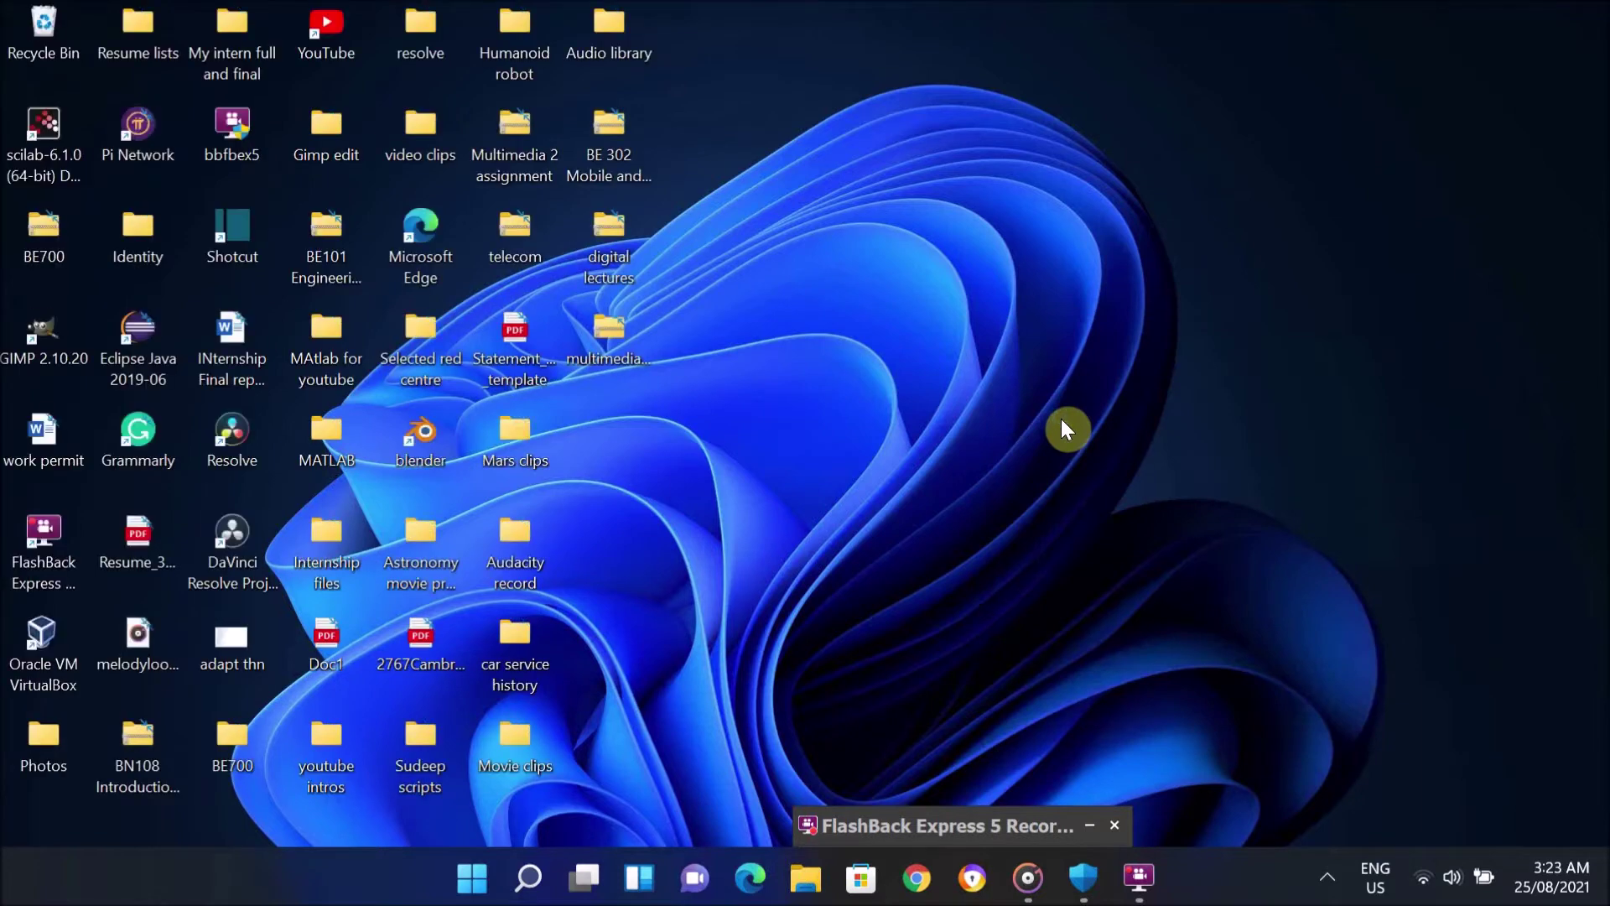
right_click(1060, 420)
left_click(1128, 425)
left_click(1084, 878)
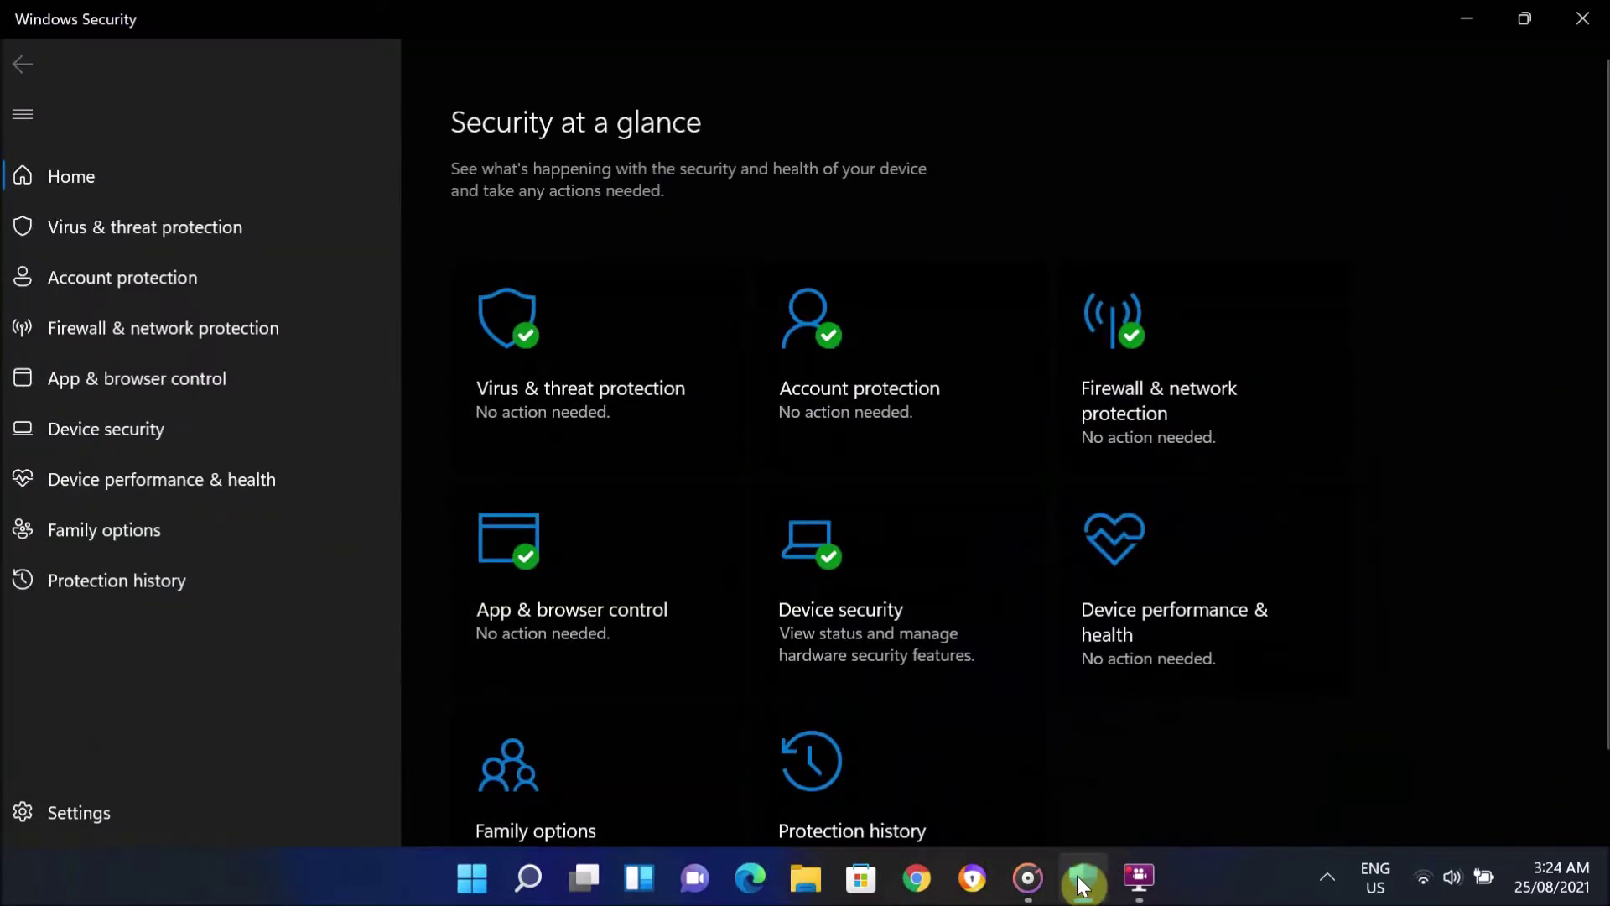
- Start a Full scan under Virus & threat protection scan options, then minimize Windows Security
left_click(559, 375)
left_click(527, 496)
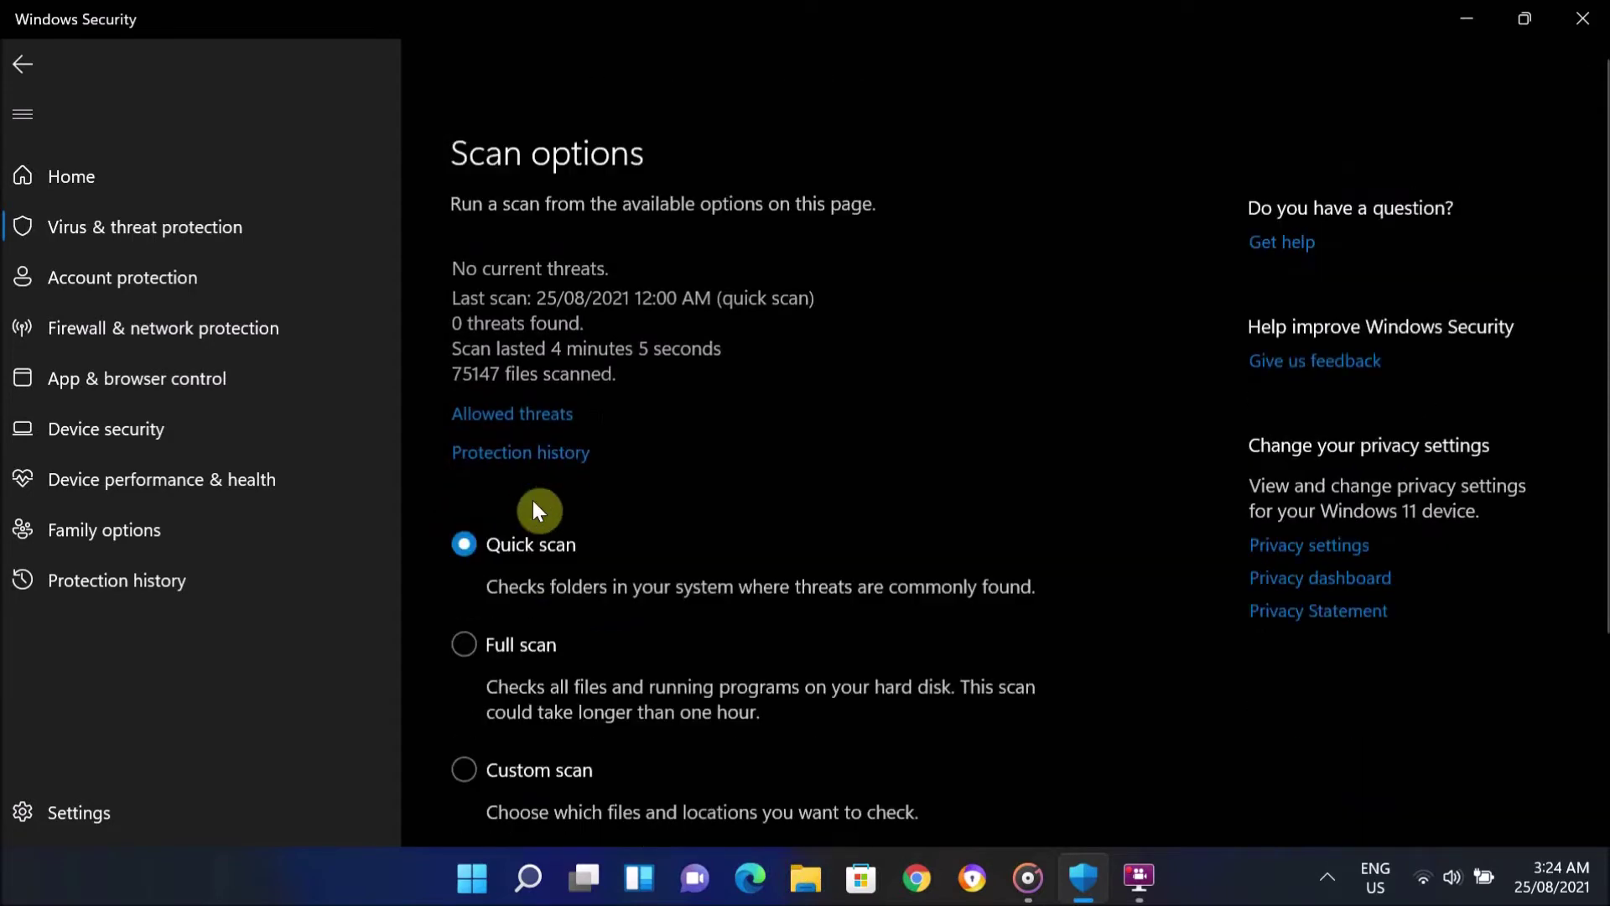
left_click(475, 581)
scroll(476, 581, "down", 3)
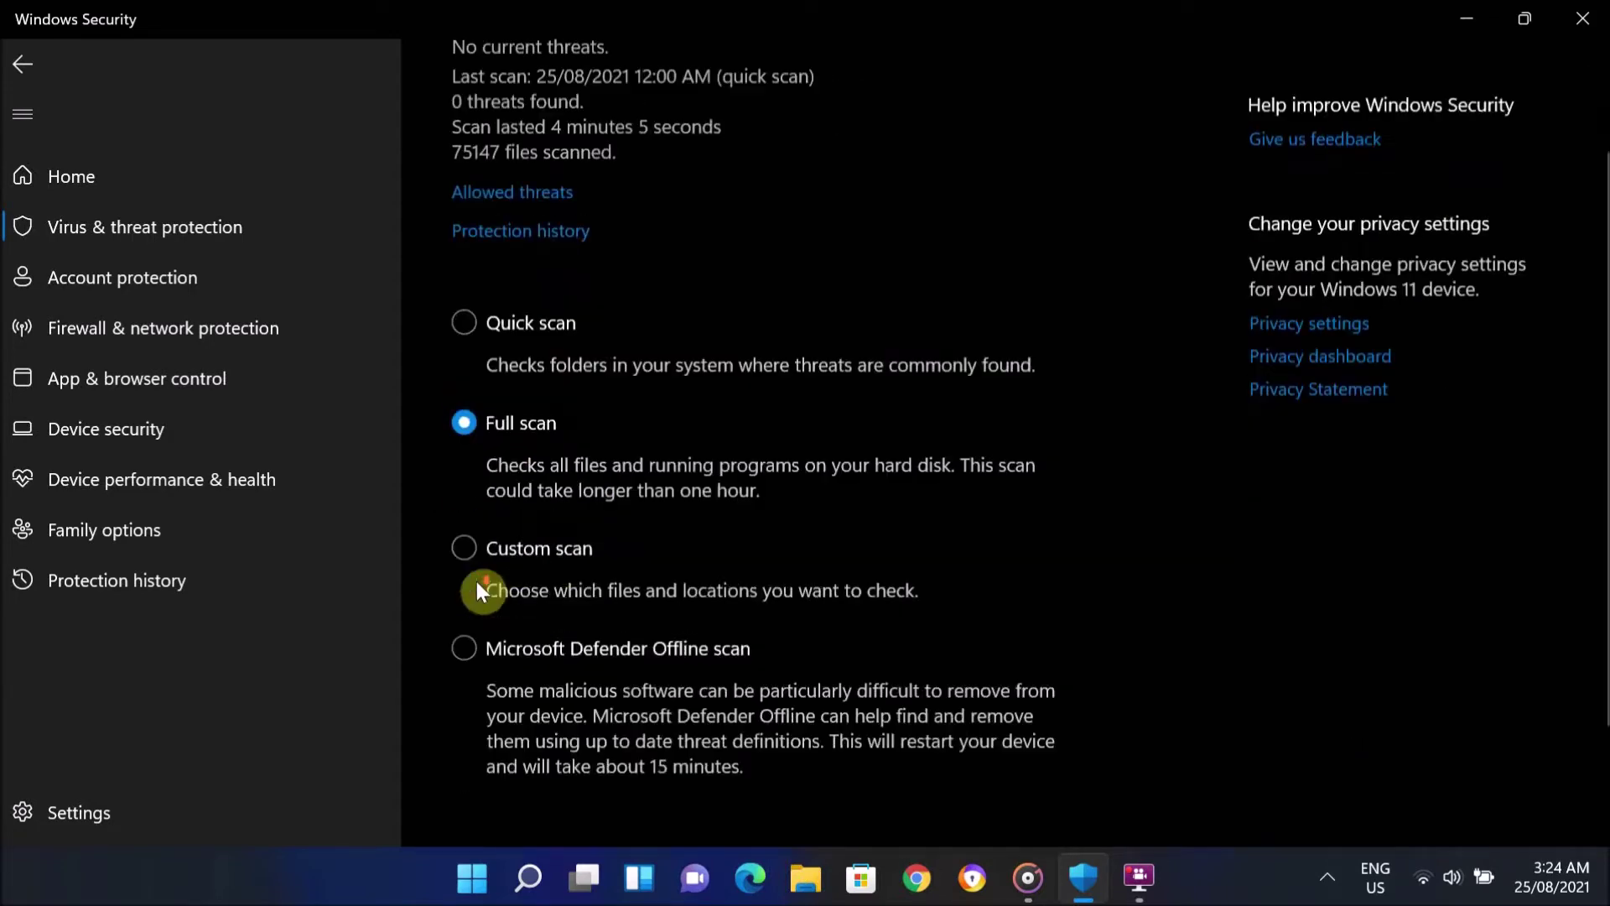
left_click(537, 734)
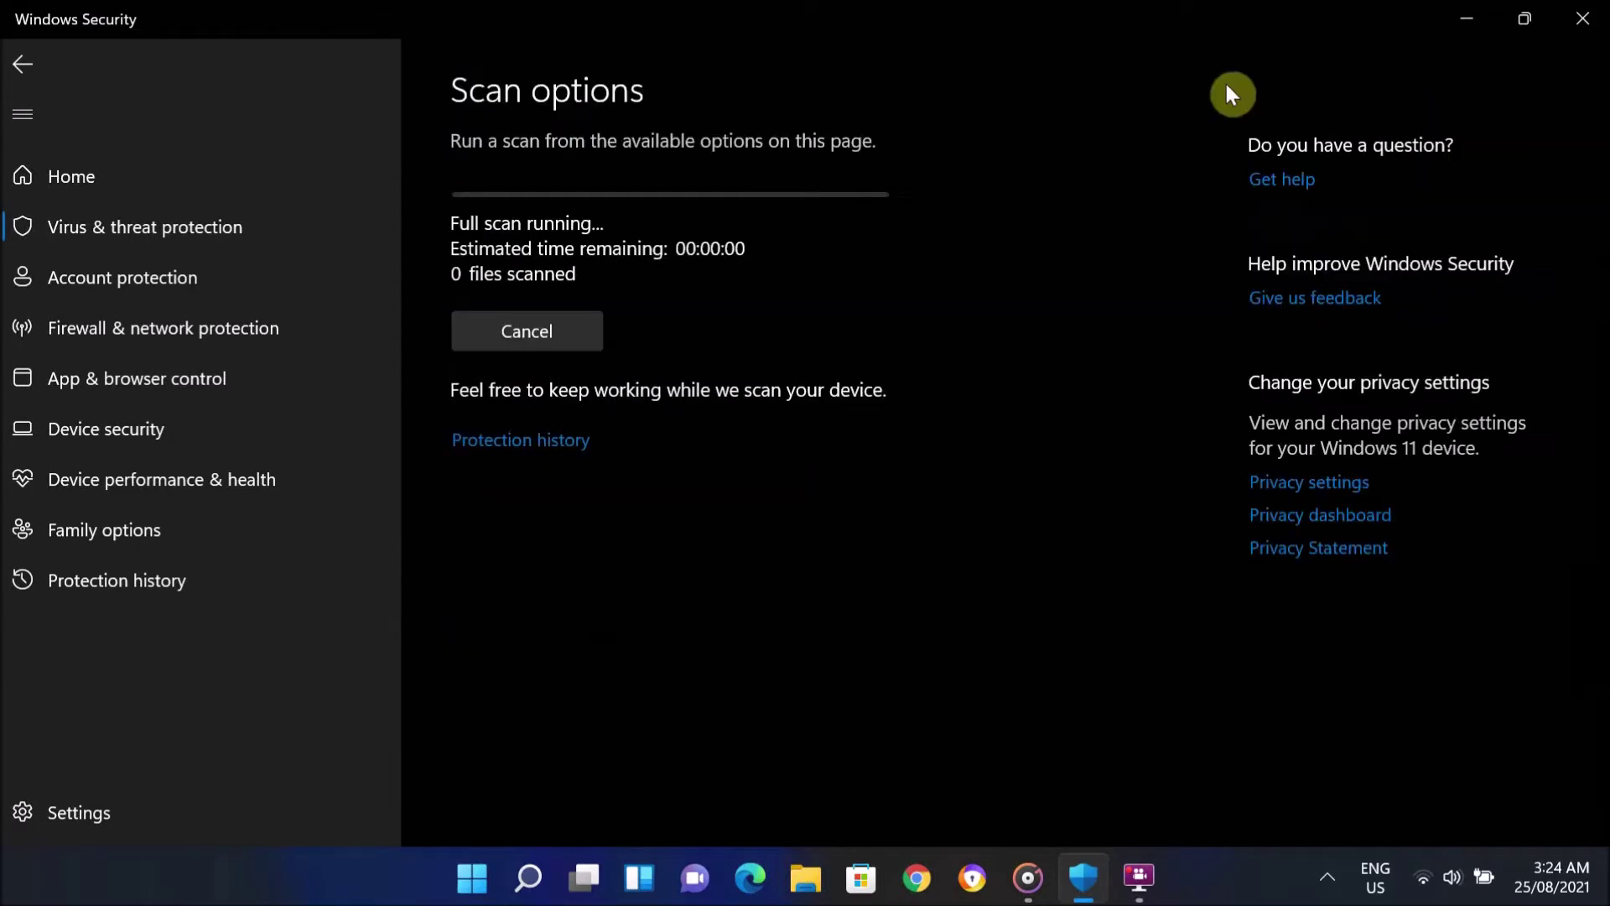
left_click(1467, 20)
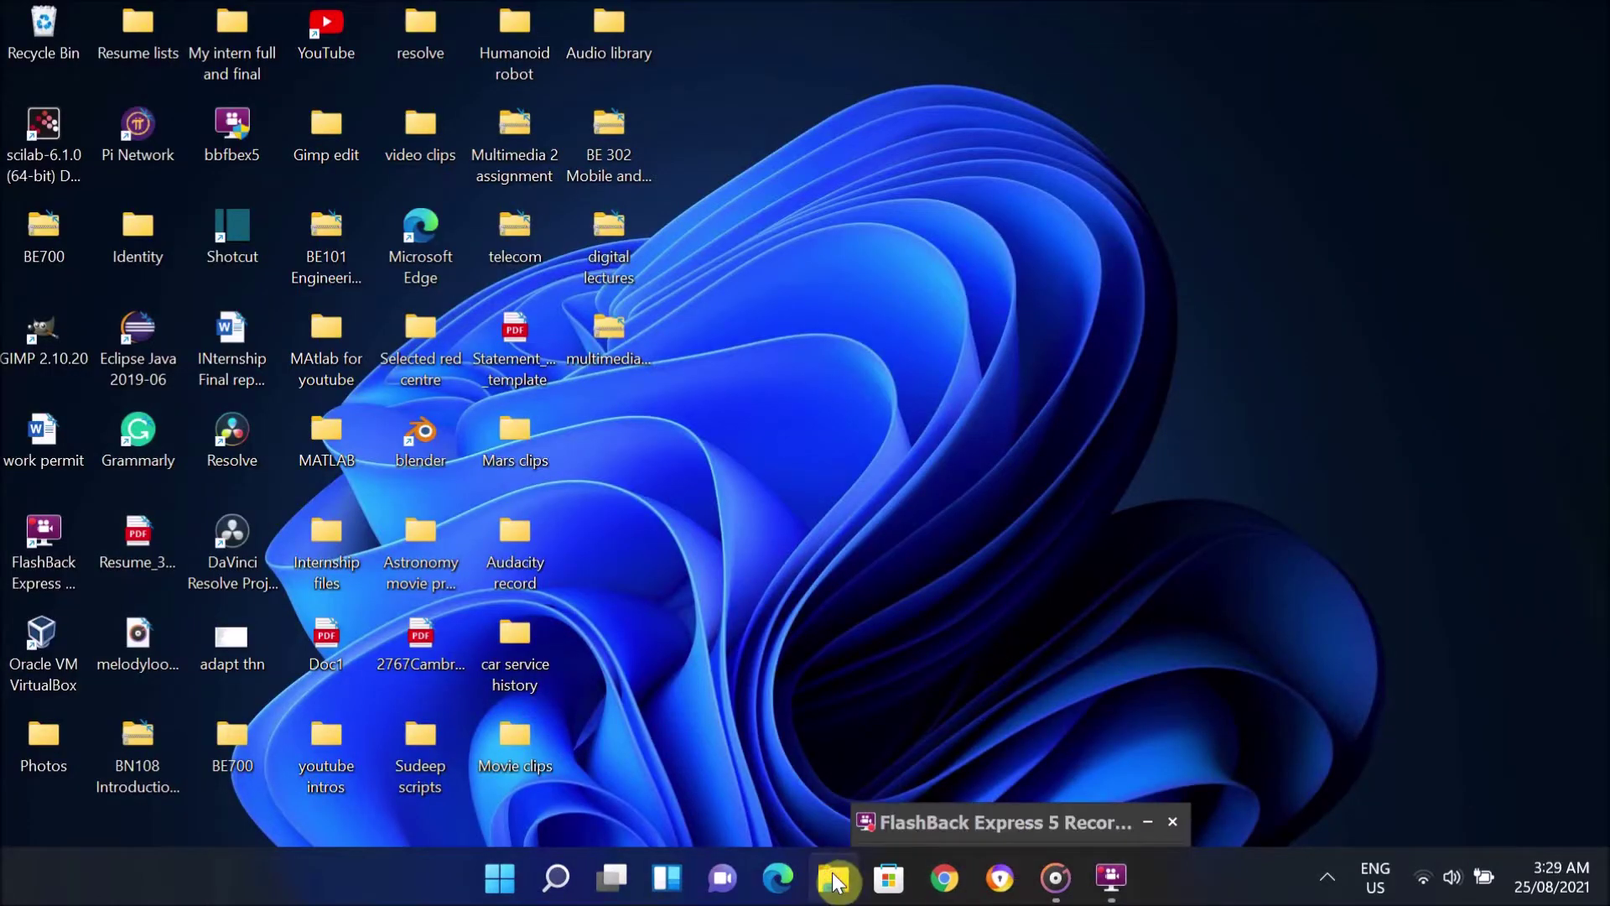
- Open This PC's Properties from File Explorer to show the device specifications page
left_click(835, 881)
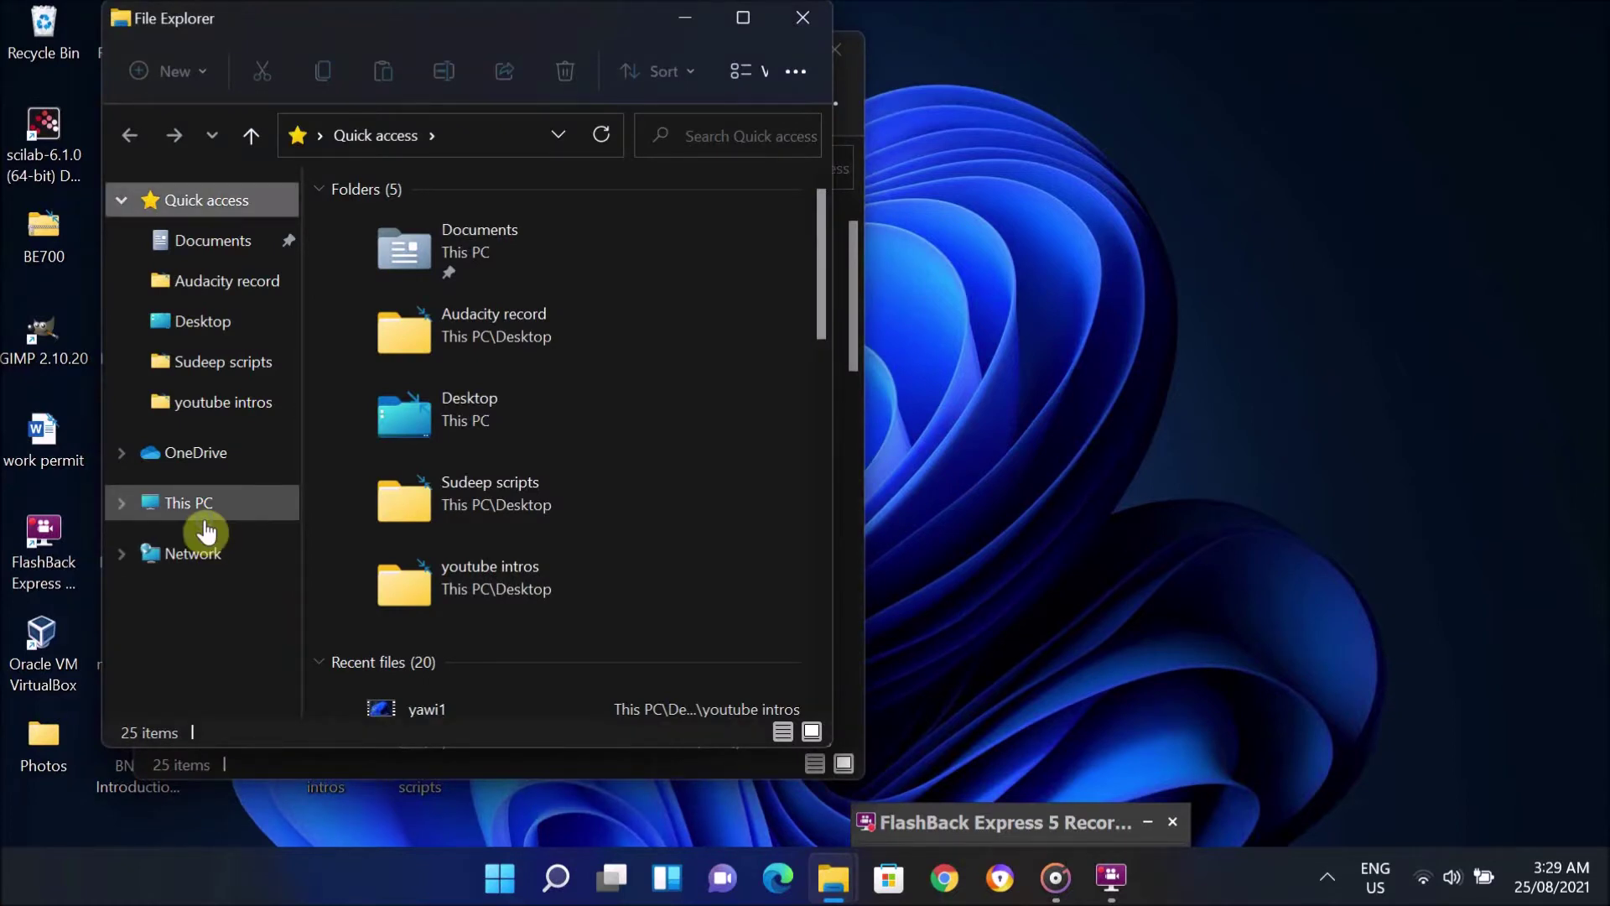
right_click(206, 531)
left_click(286, 448)
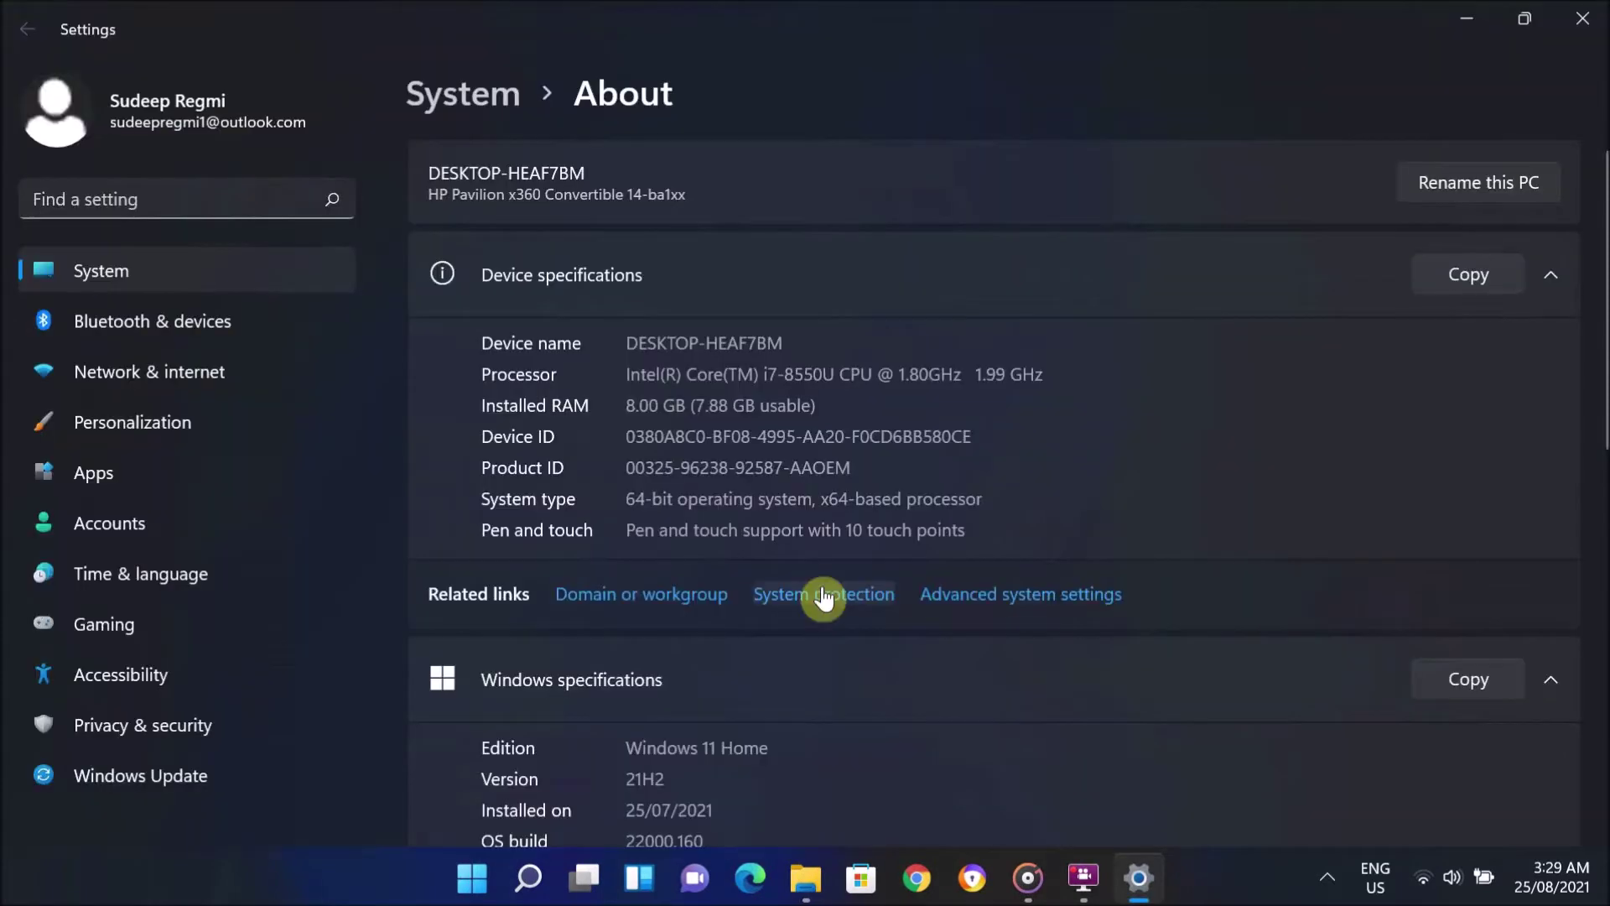
- Go through Advanced system settings to Environment Variables and select the system Path variable
left_click(997, 597)
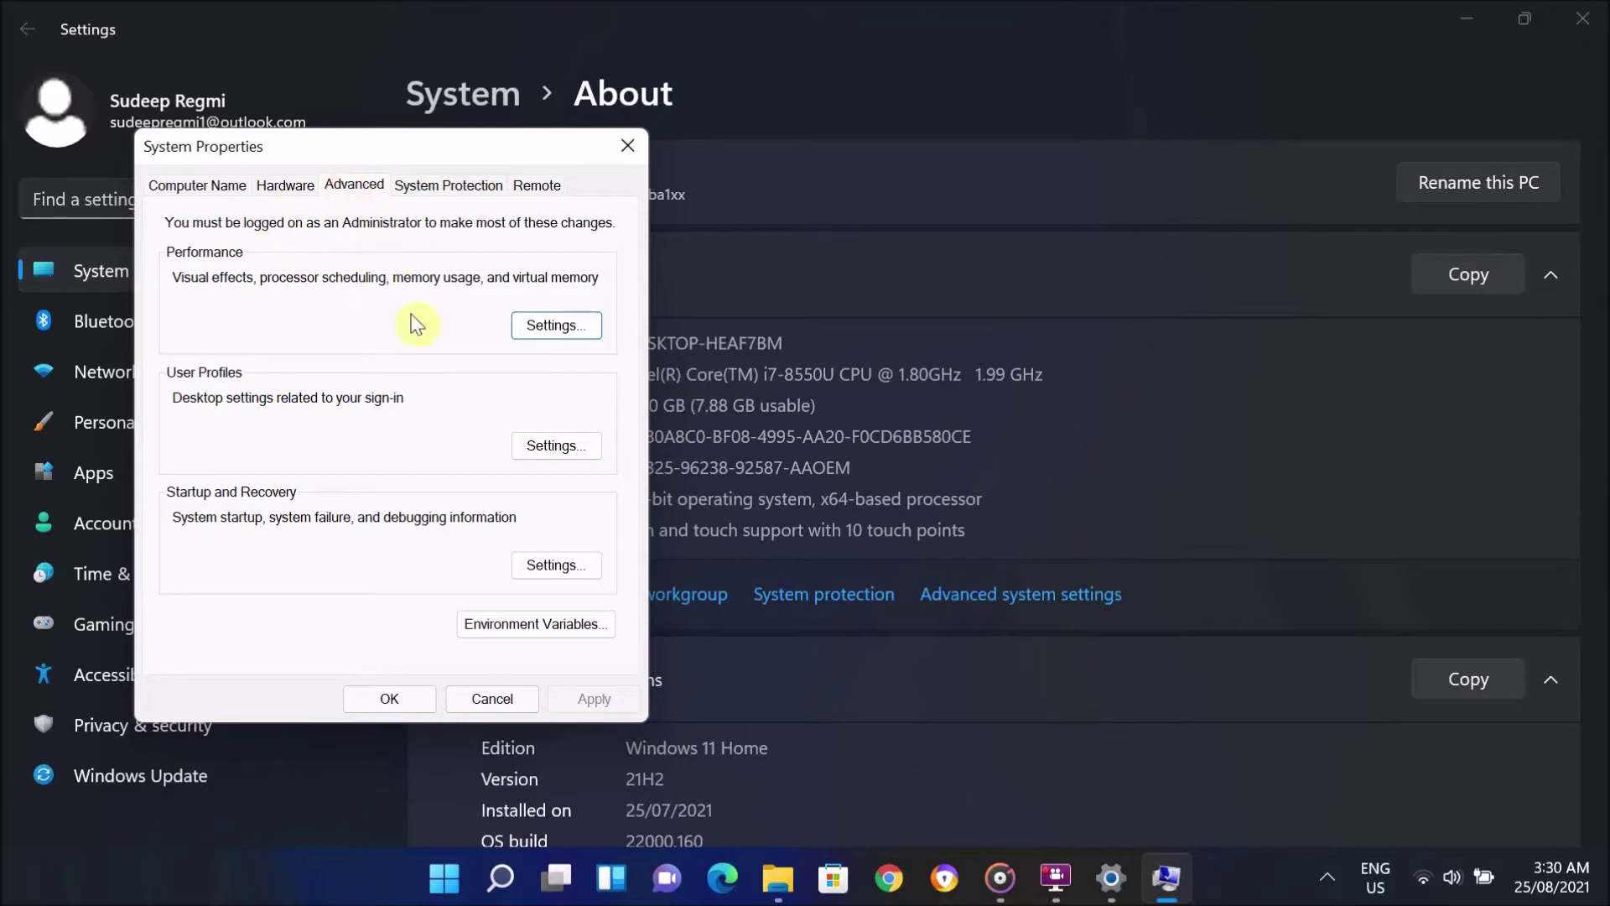
left_click(540, 624)
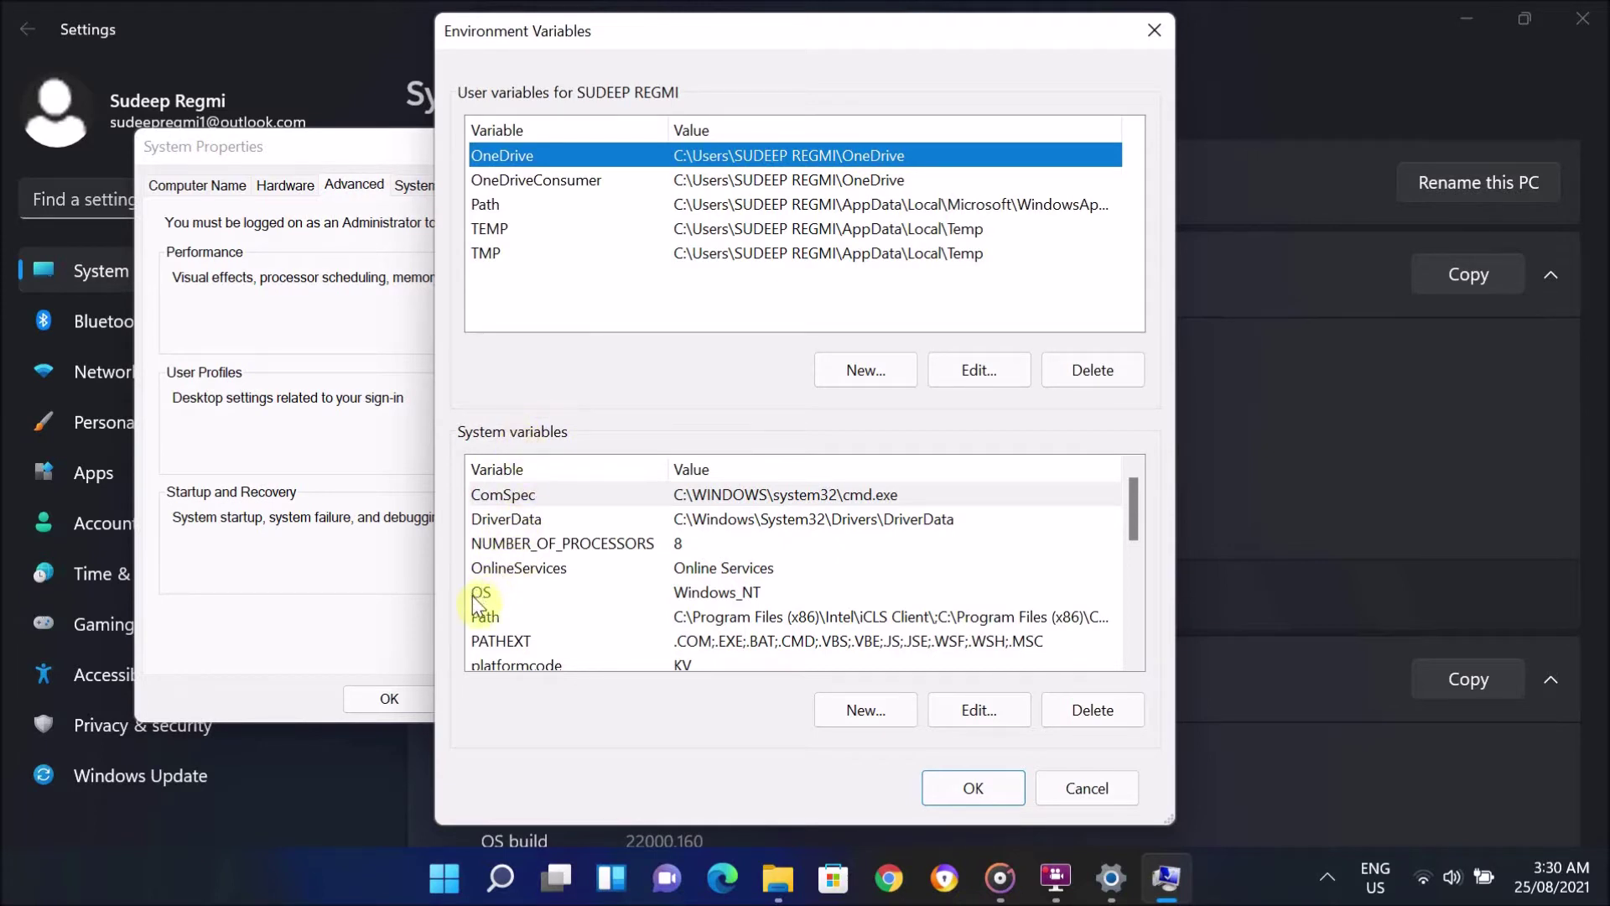
left_click(495, 617)
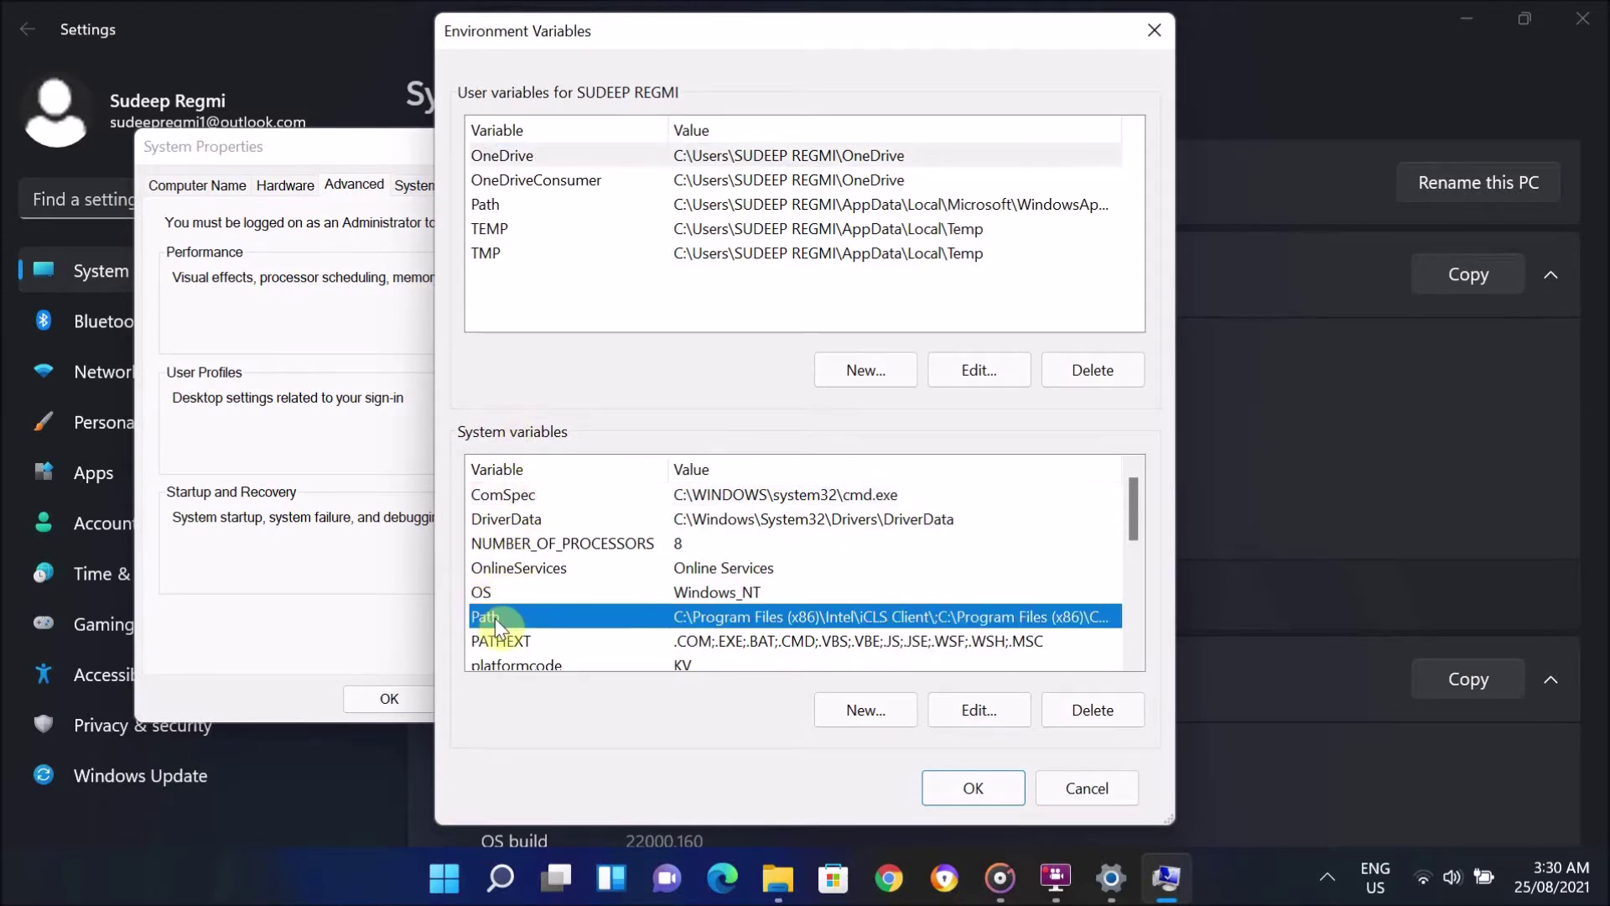
- Open the Path entry list and highlight the %SystemRoot%\system32, %SystemRoot% and Wbem entries
double_click(495, 617)
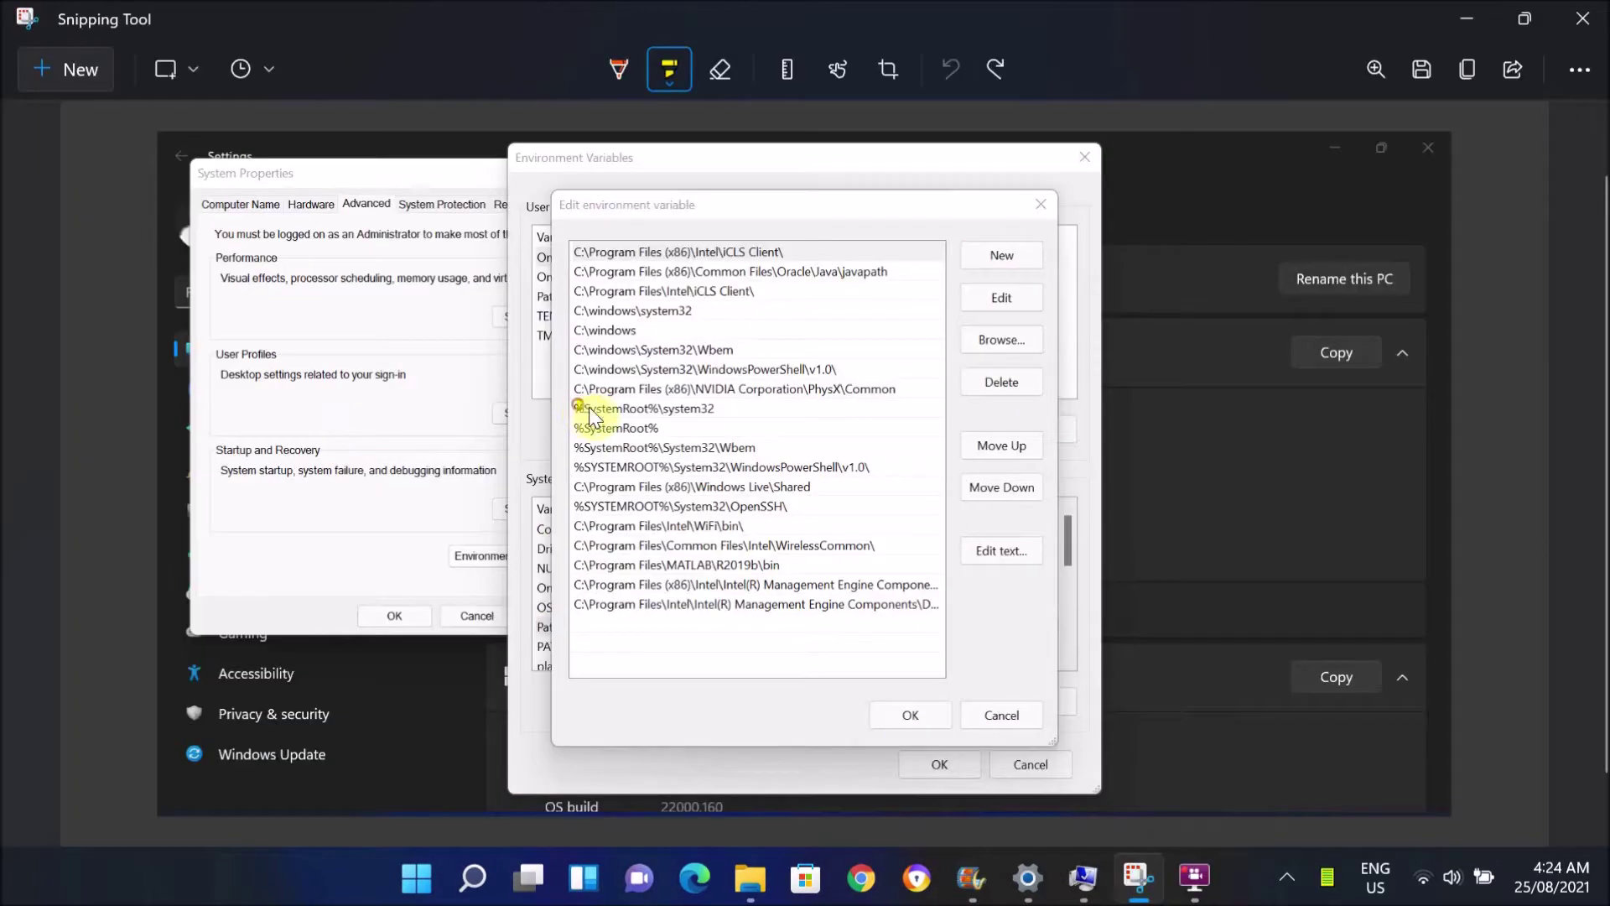
left_click_drag(587, 408, 715, 408)
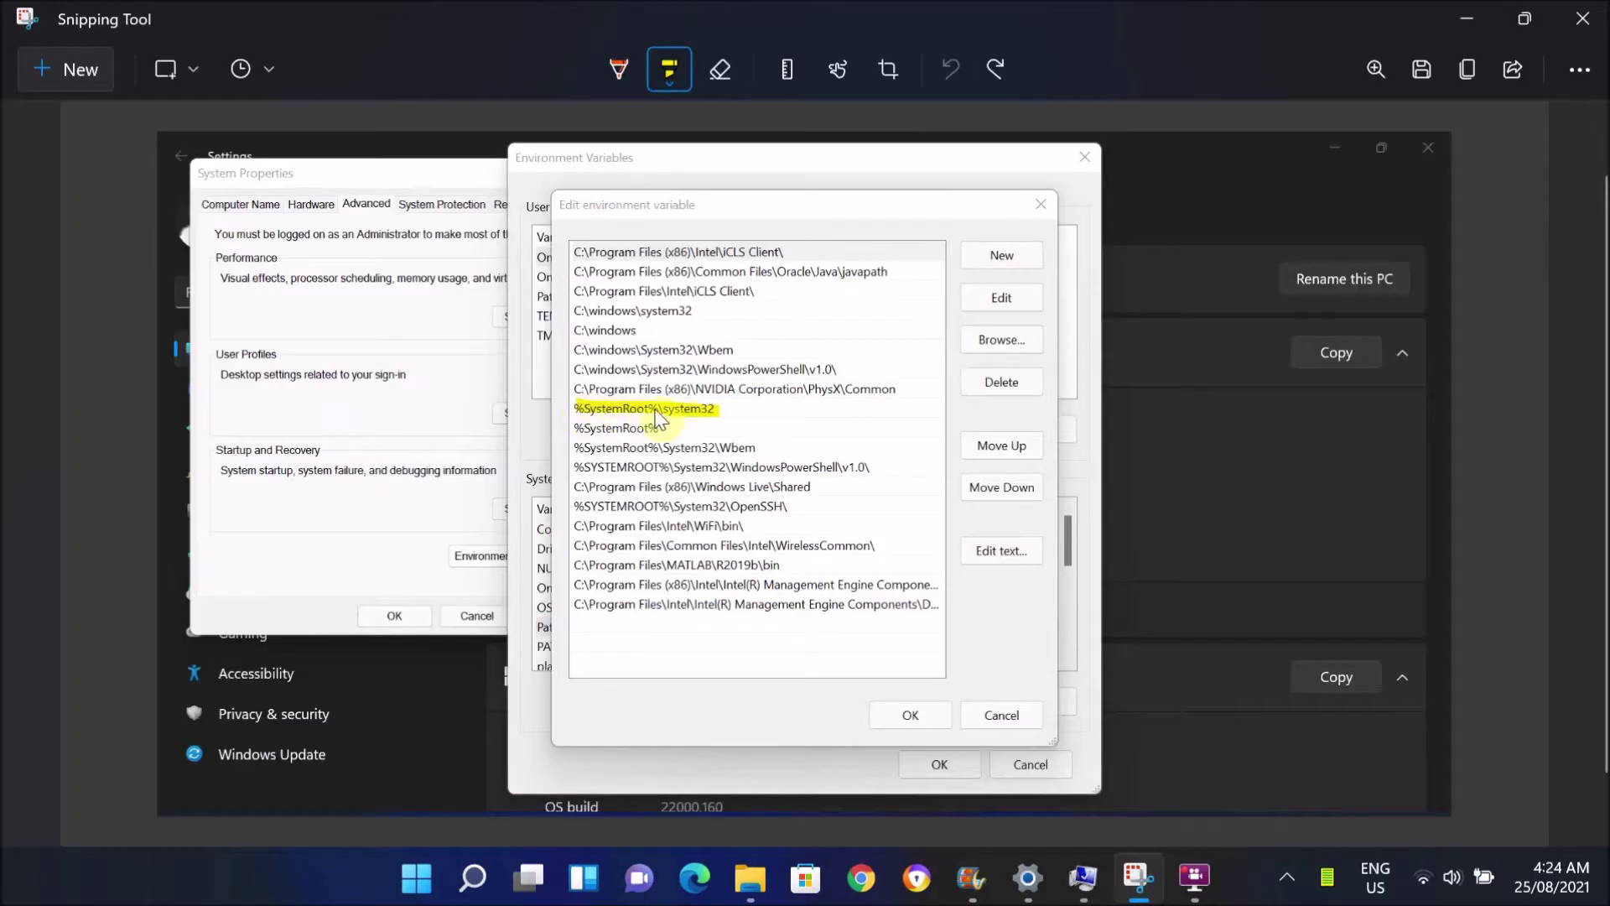
left_click_drag(579, 429, 755, 447)
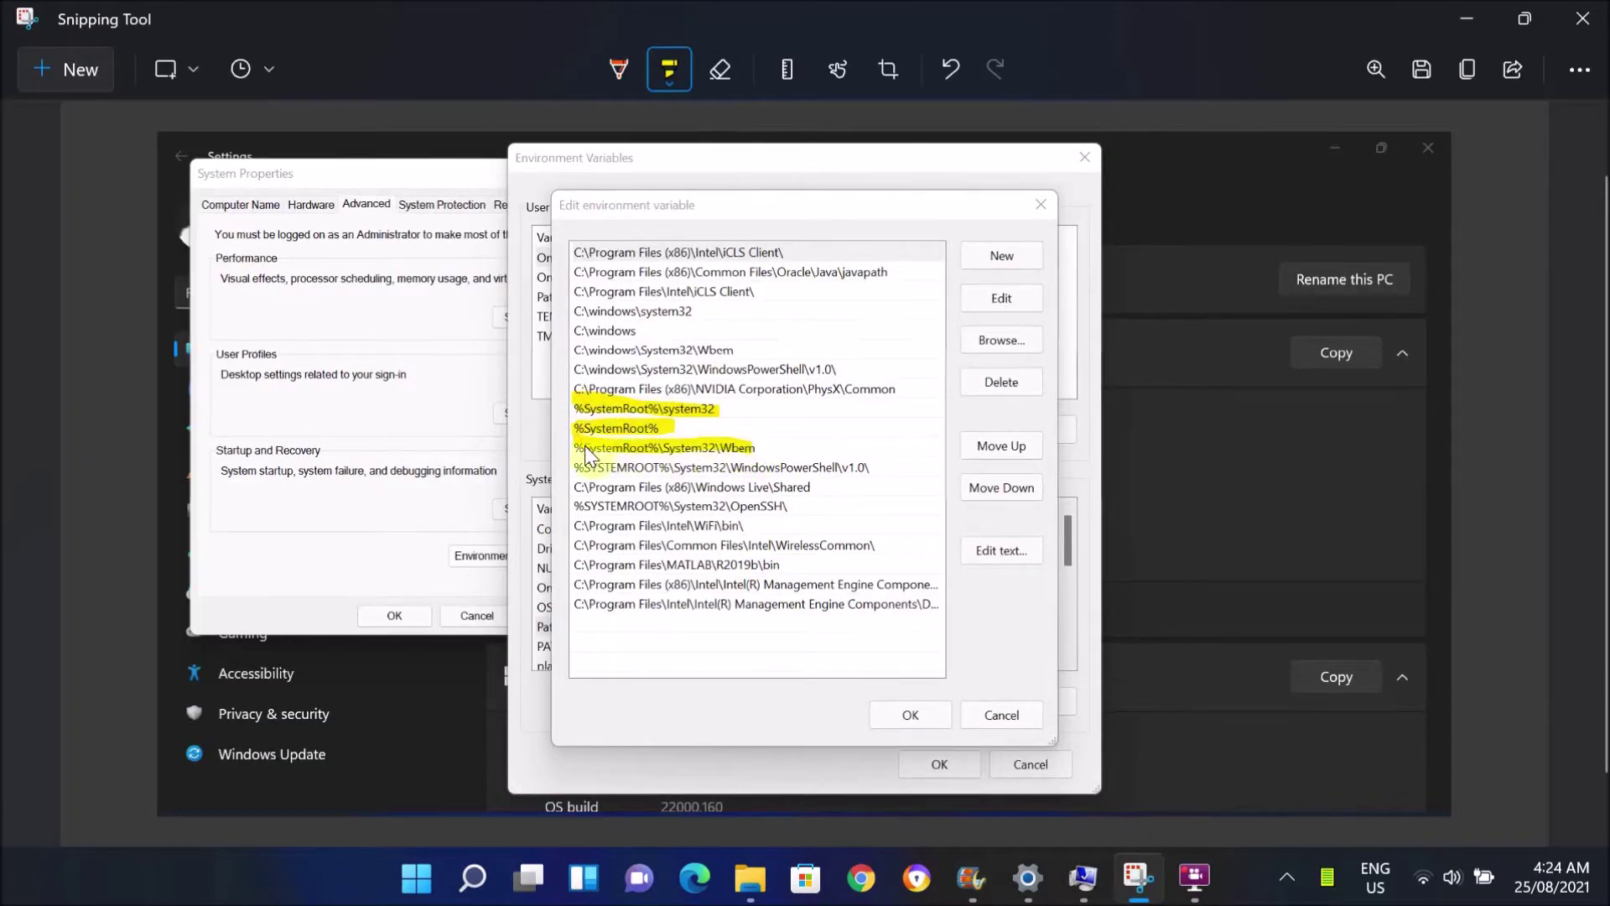
left_click_drag(577, 467, 872, 467)
- Tick off the highlighted entries with the pen, add an empty Path entry and confirm with OK
left_click(619, 69)
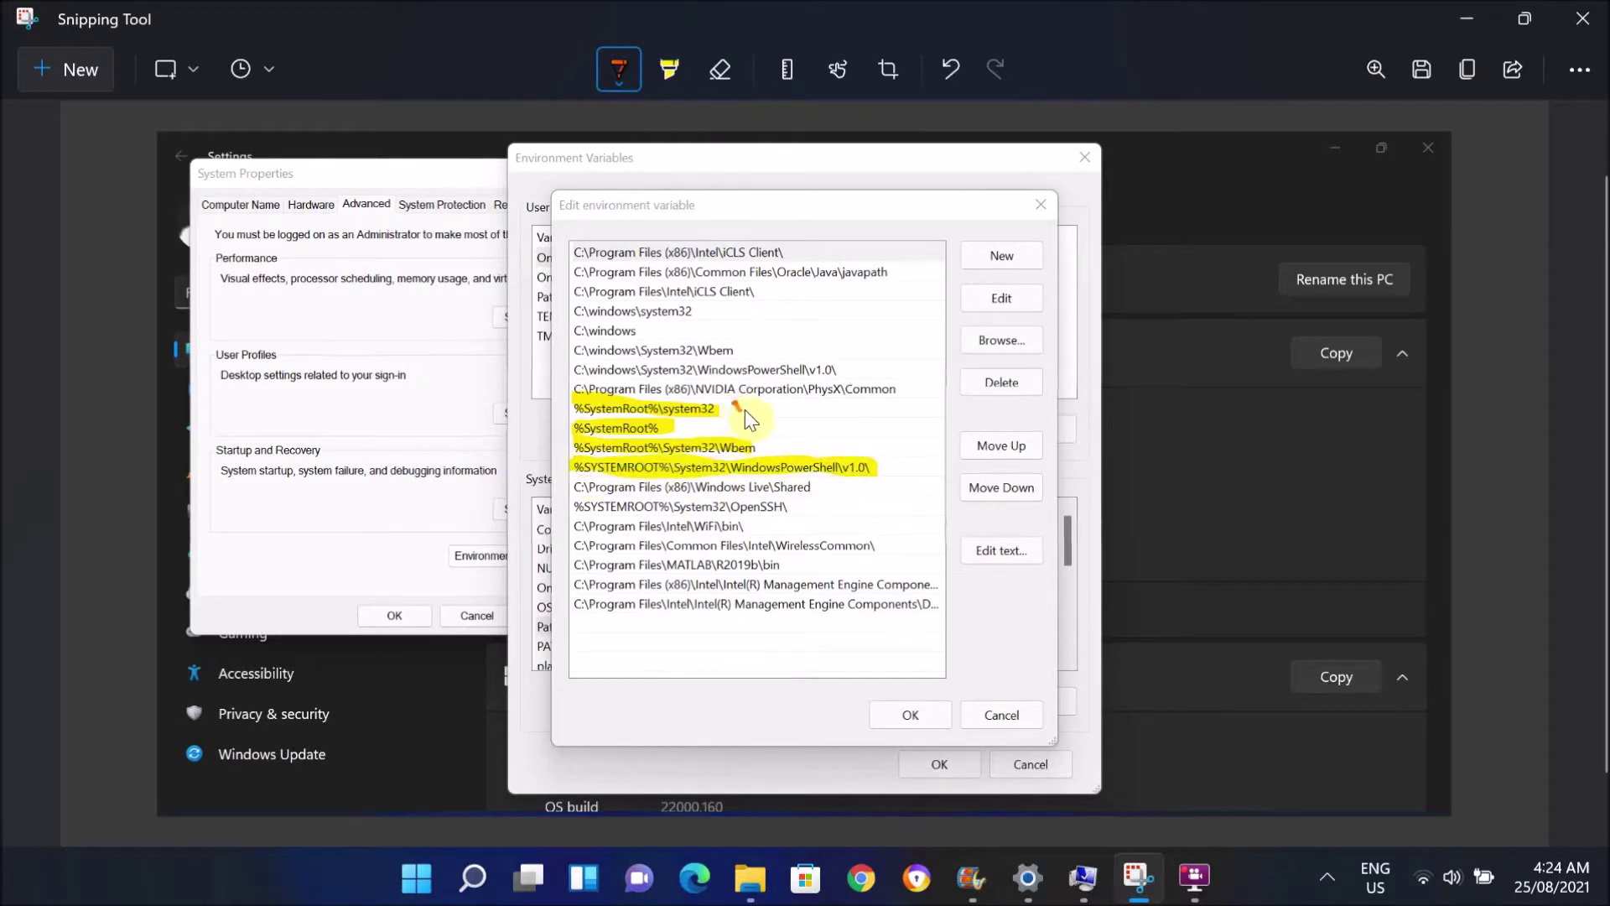
left_click_drag(732, 412, 773, 403)
mouse_move(721, 431)
left_mouse_down()
mouse_move(765, 420)
mouse_move(936, 457)
left_mouse_up()
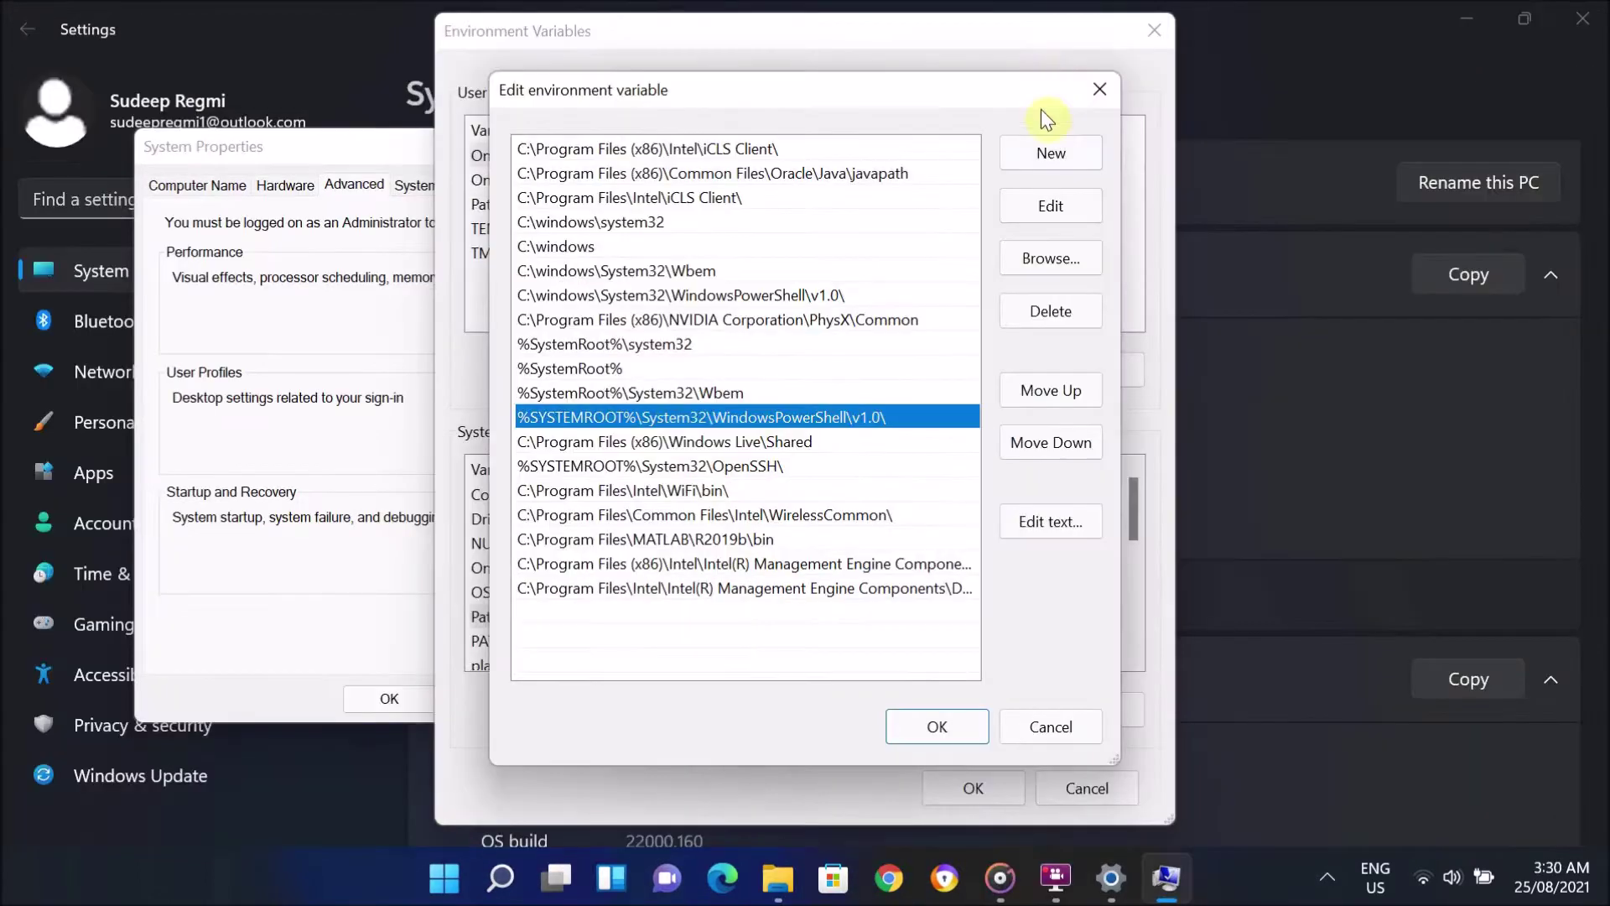
left_click(1045, 145)
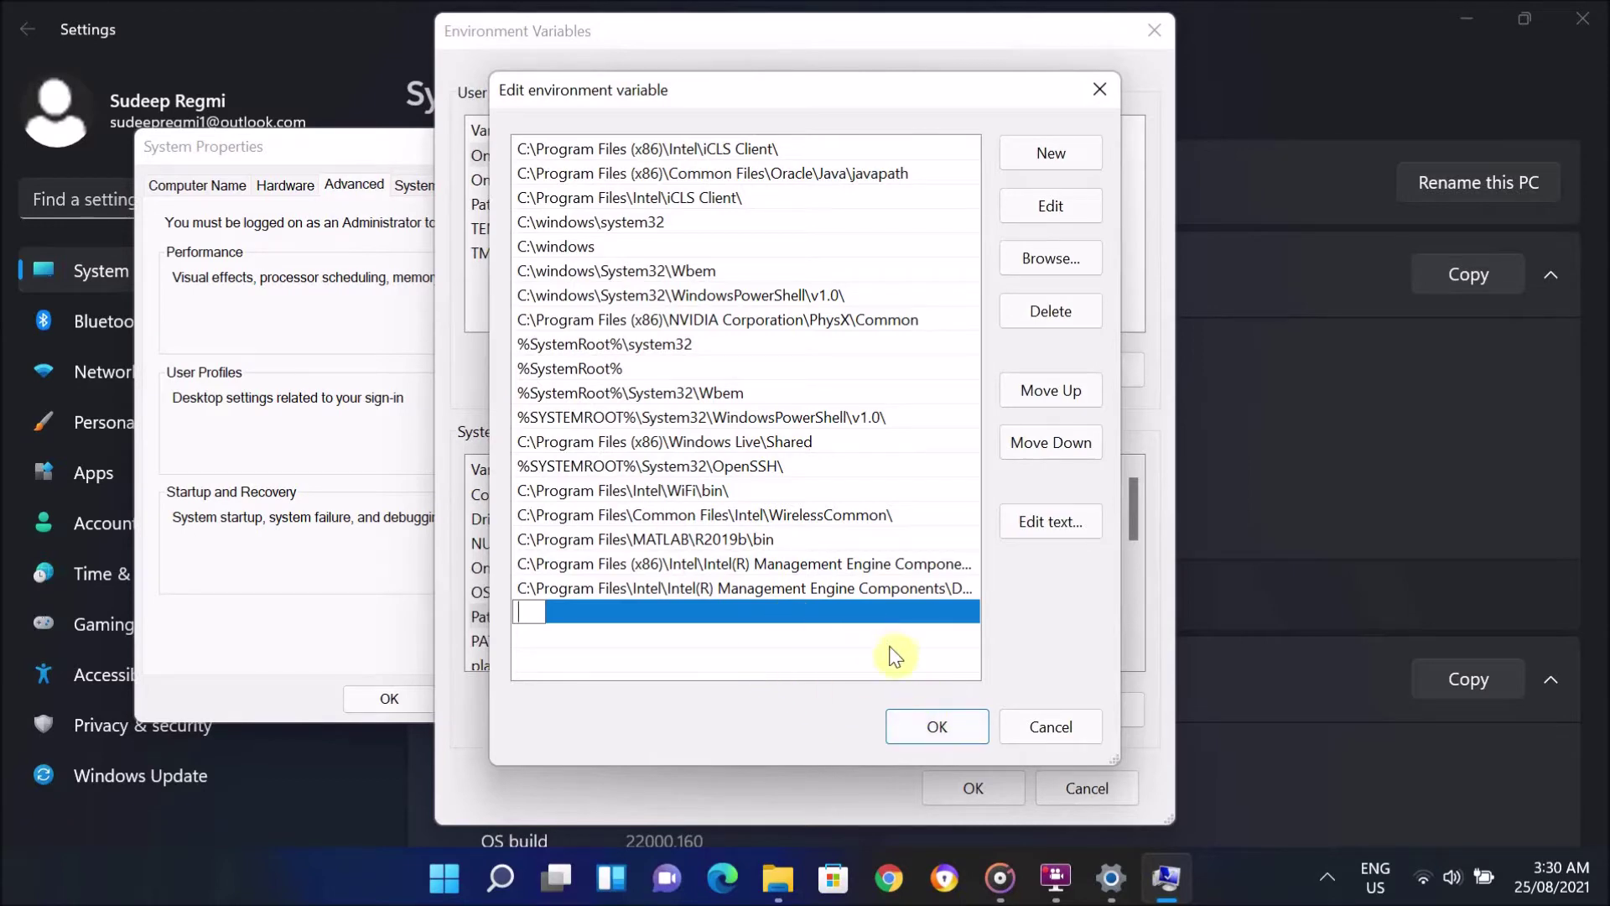
left_click(938, 728)
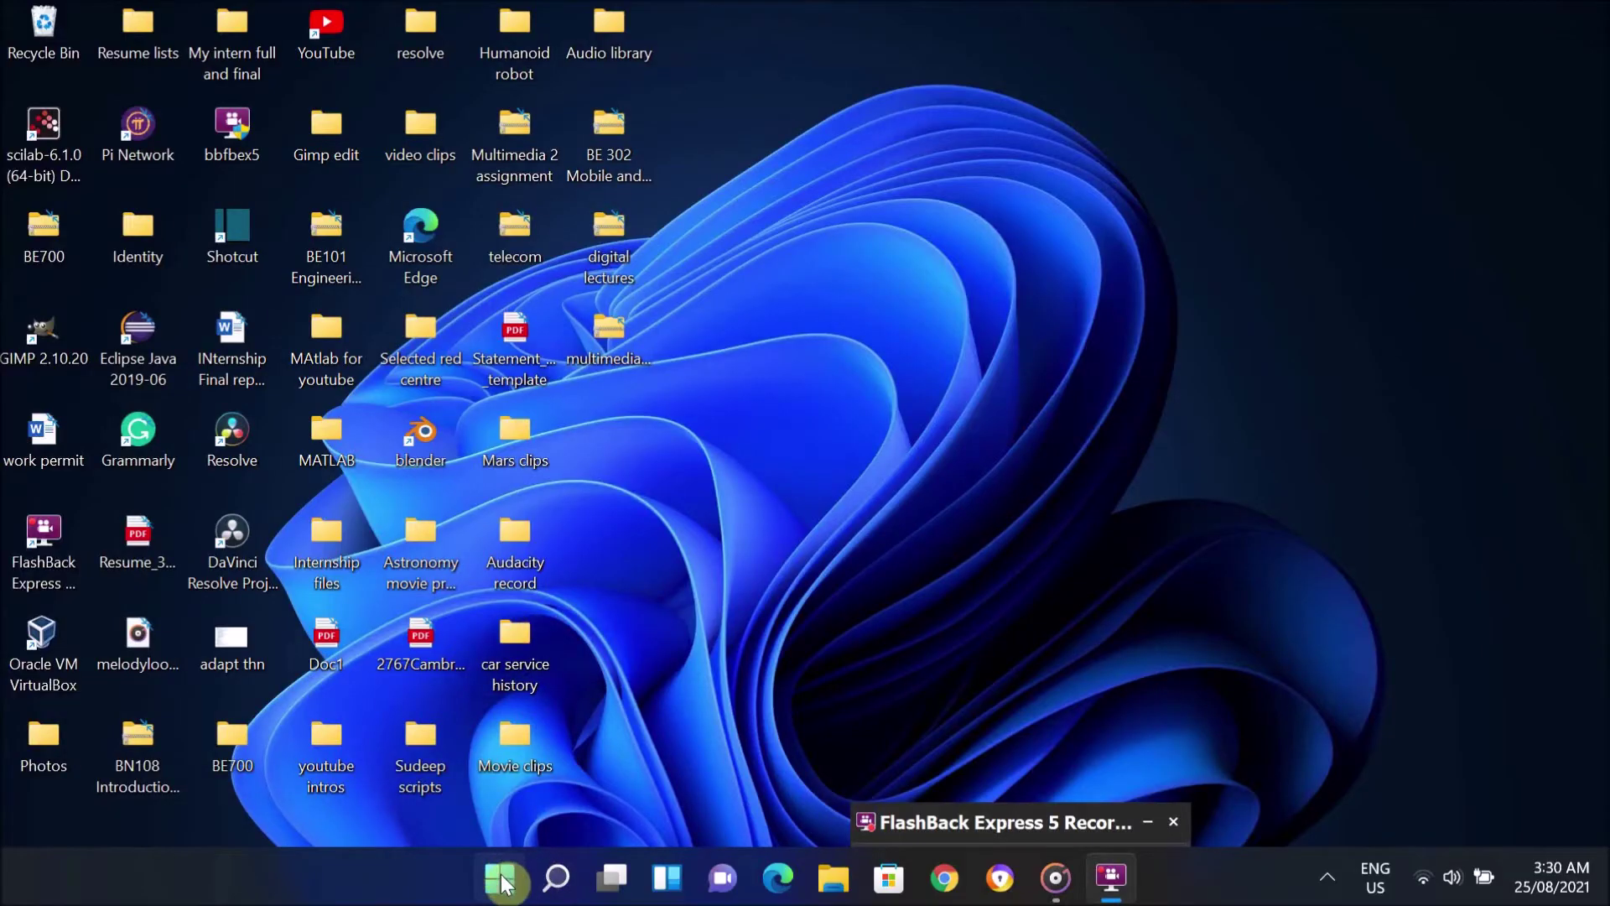
- Restart the PC from the Start menu and refresh the desktop after it comes back
left_click(501, 879)
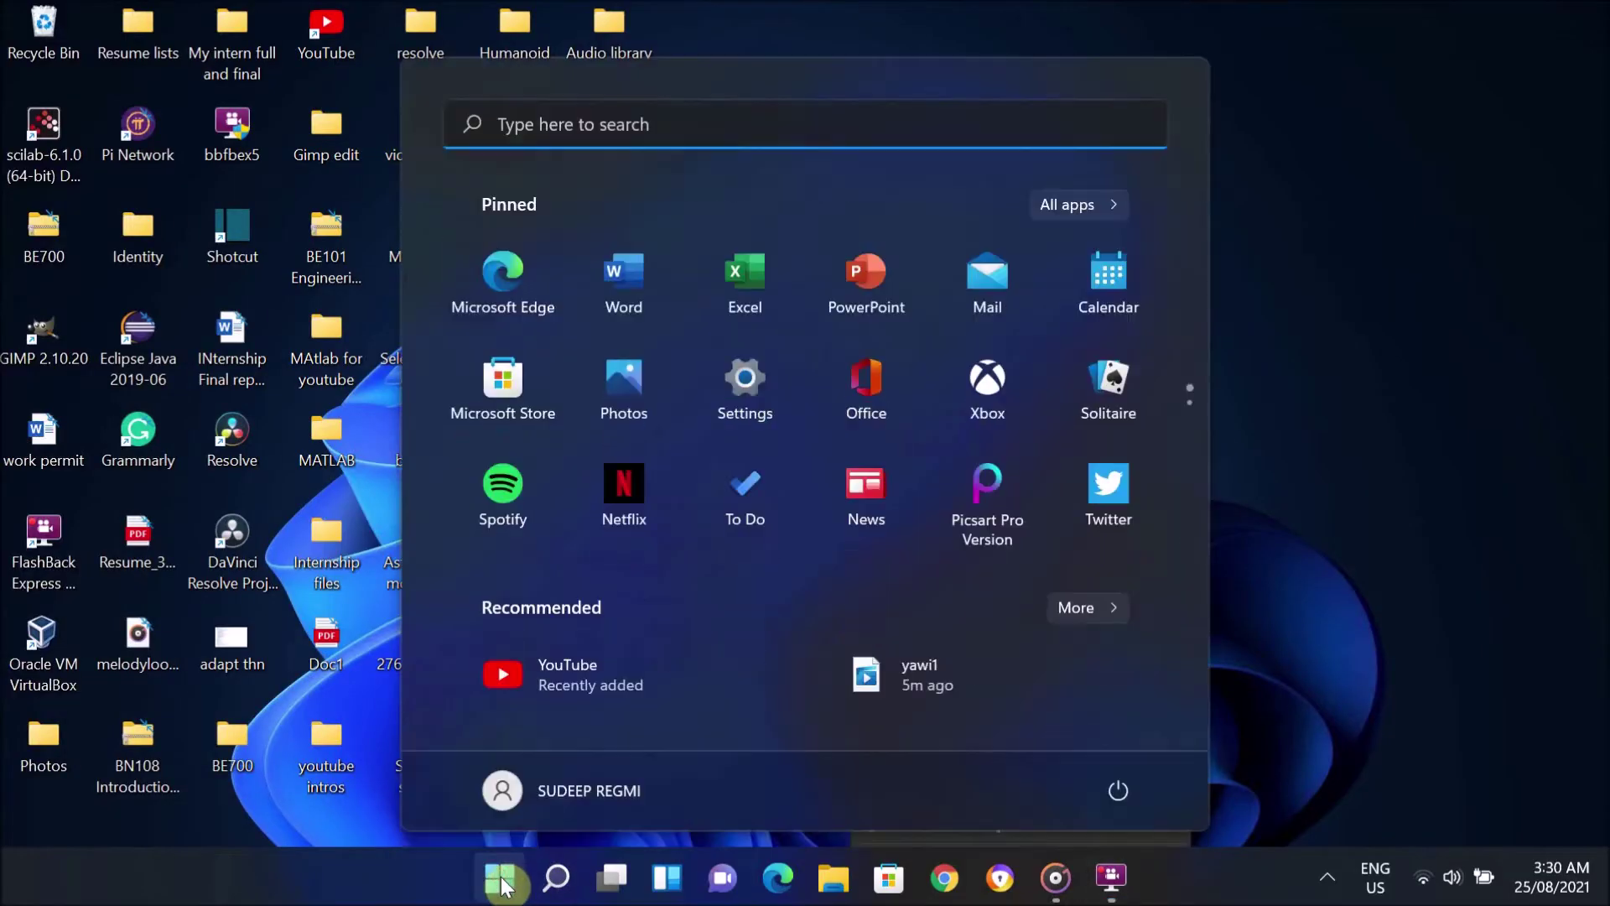
left_click(1112, 786)
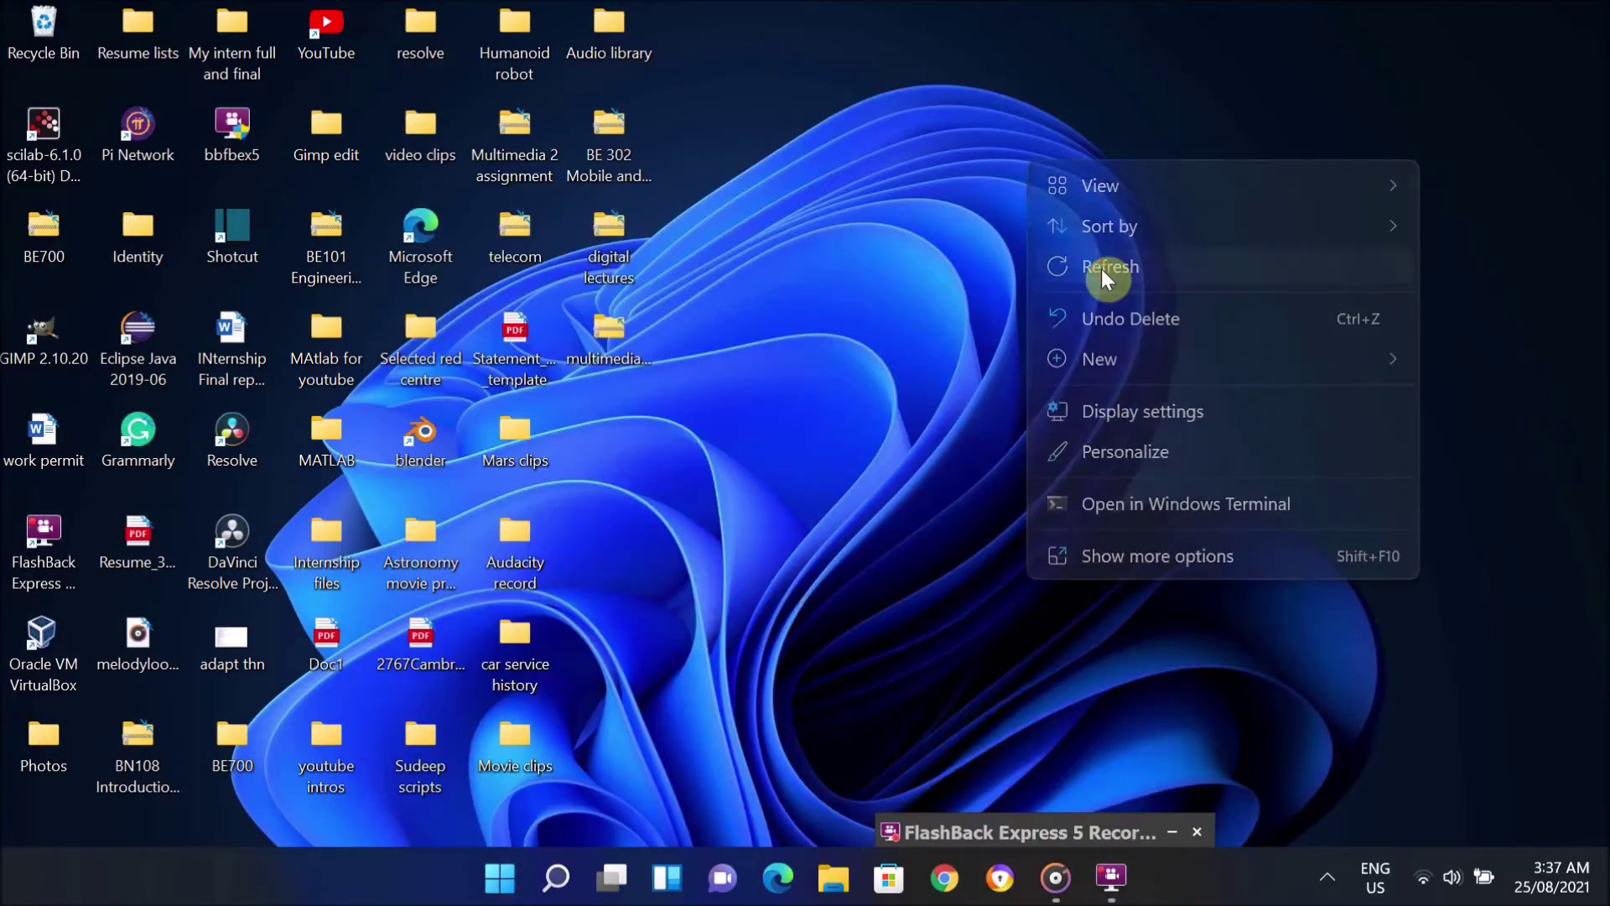
left_click(1102, 271)
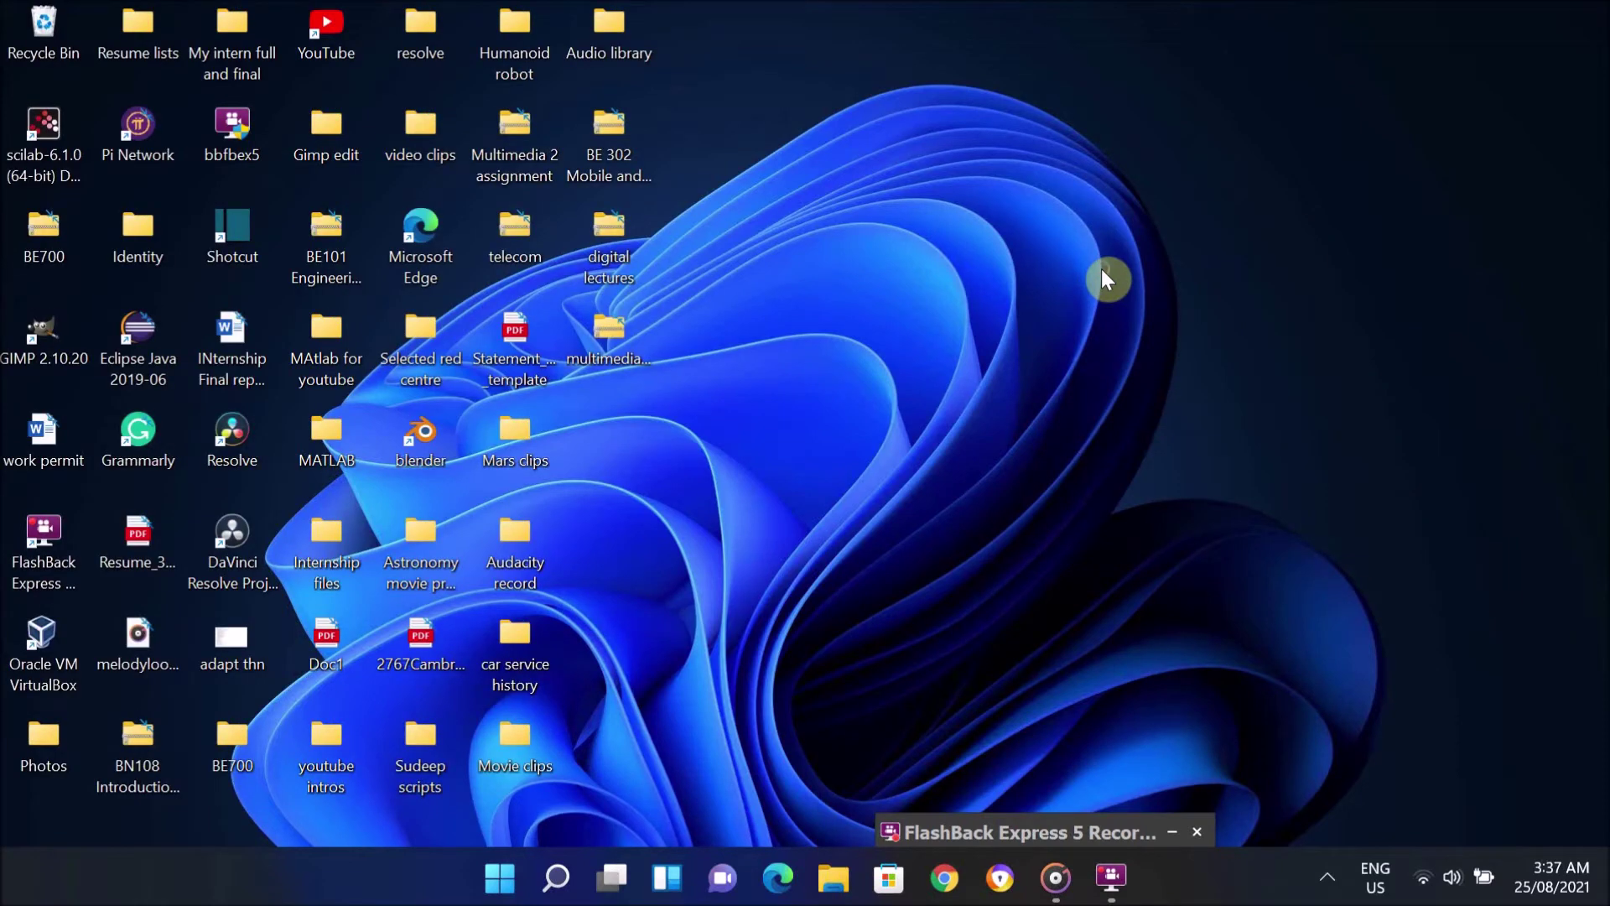
right_click(1101, 270)
left_click(1158, 379)
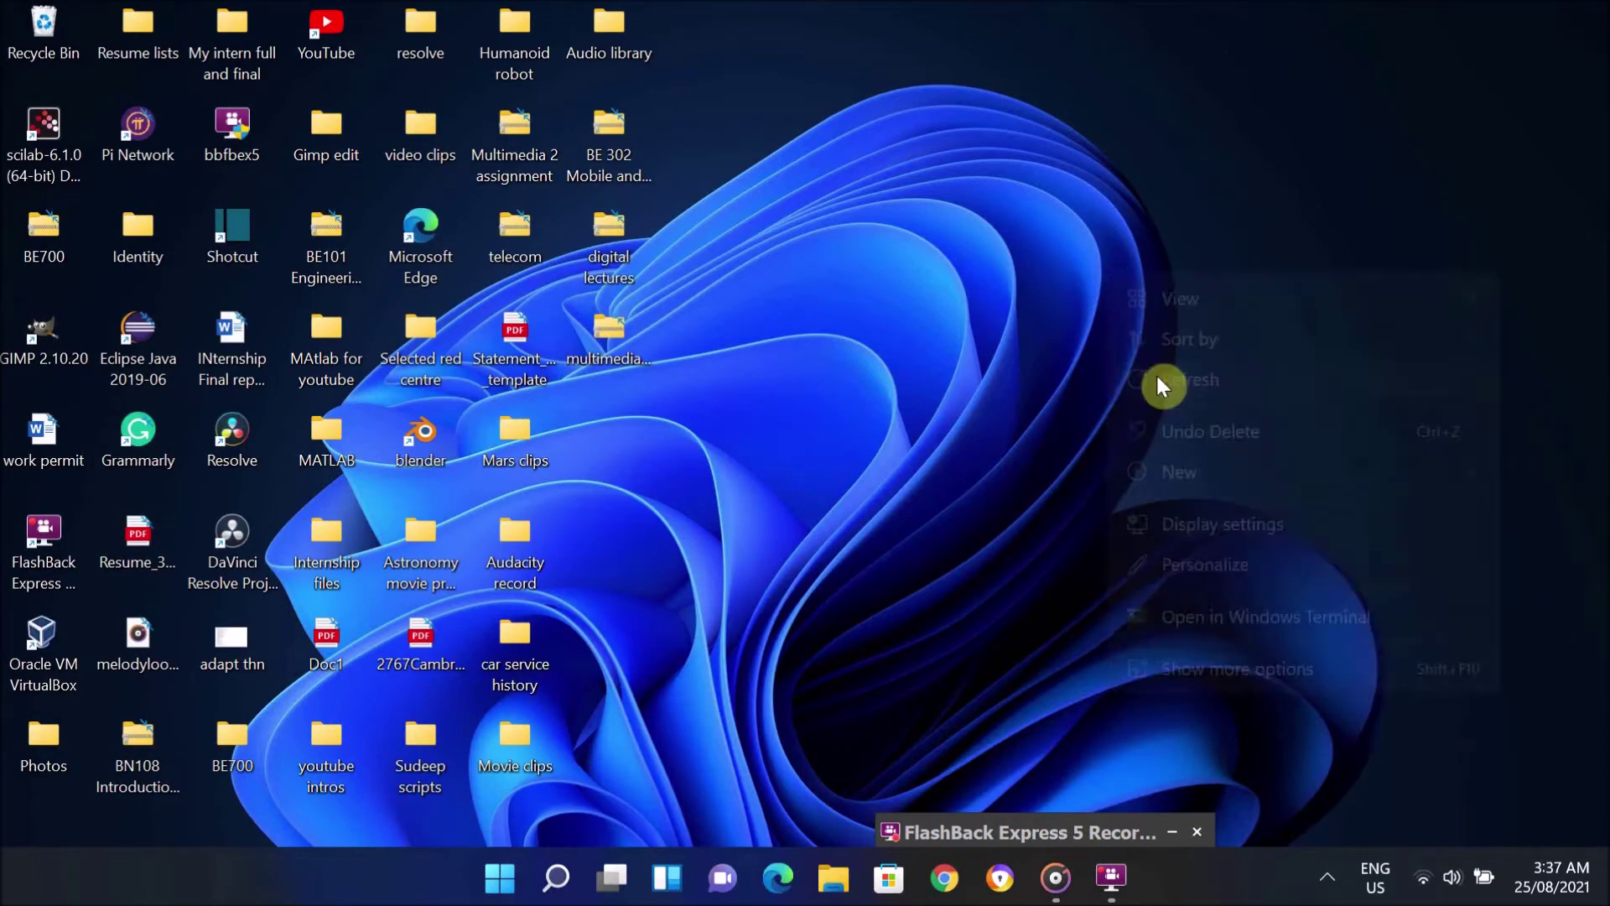
right_click(1158, 379)
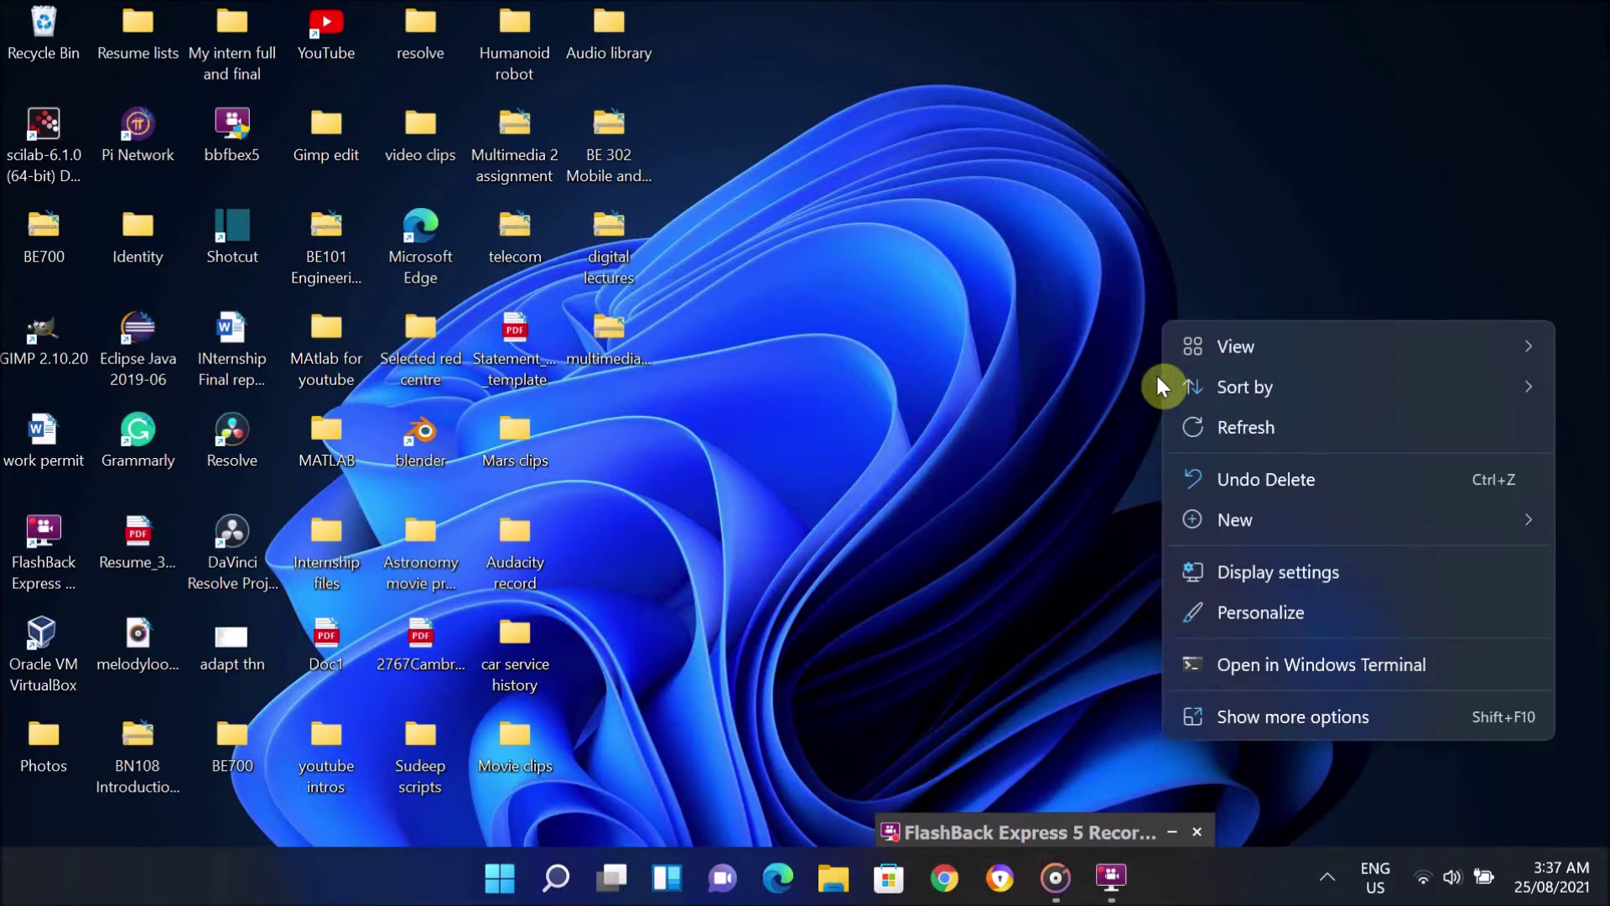
left_click(1237, 439)
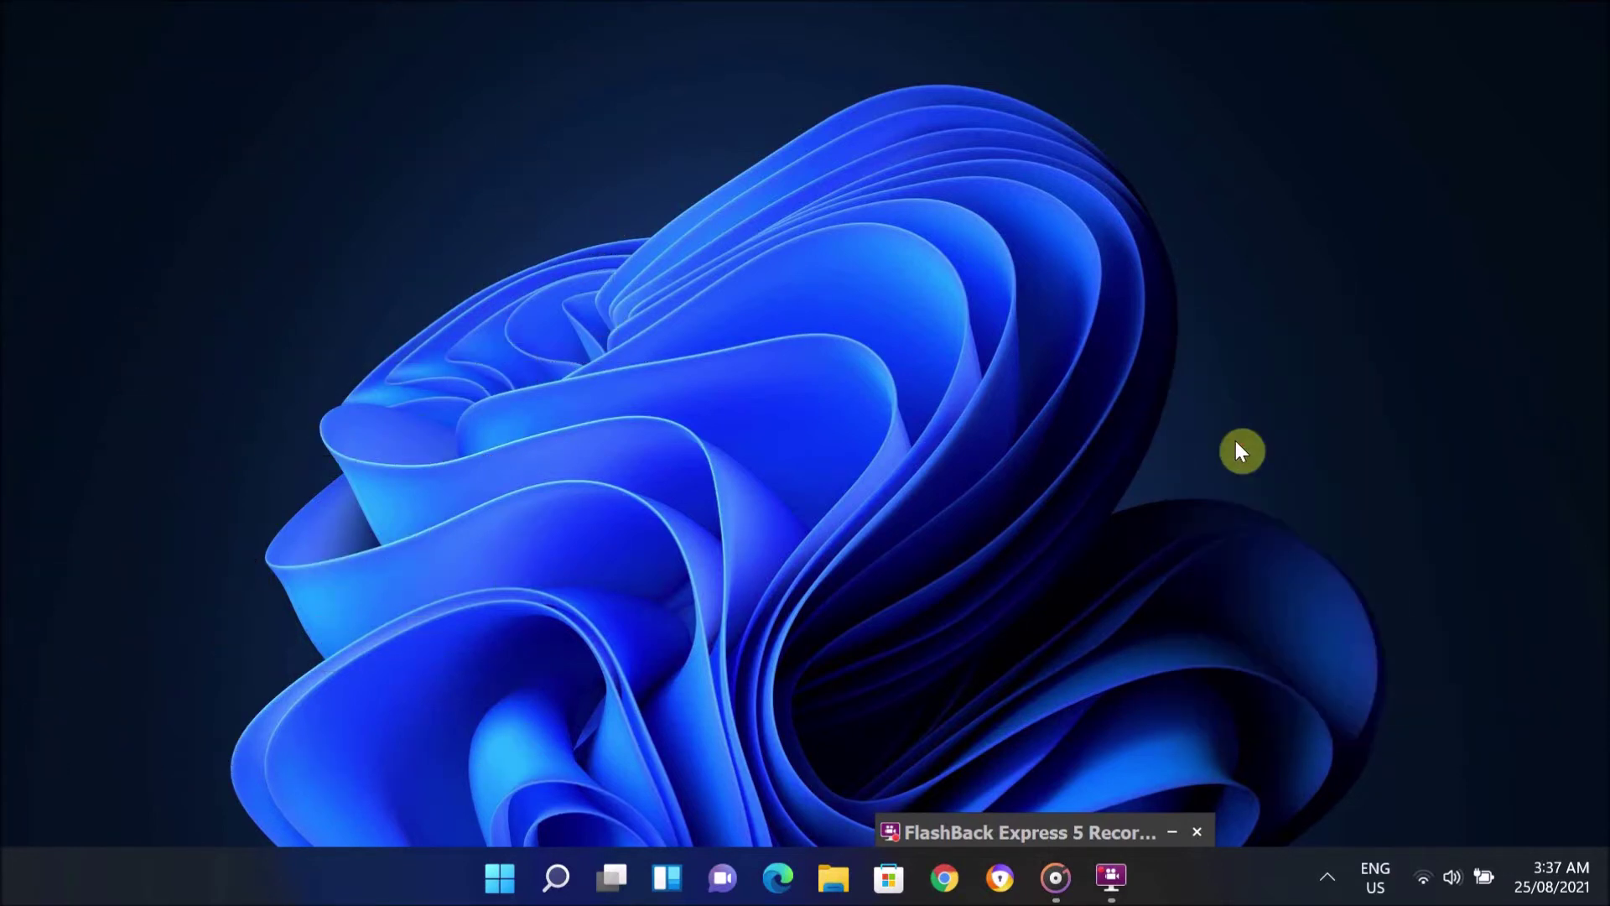
right_click(1131, 327)
left_click(1194, 424)
right_click(1030, 289)
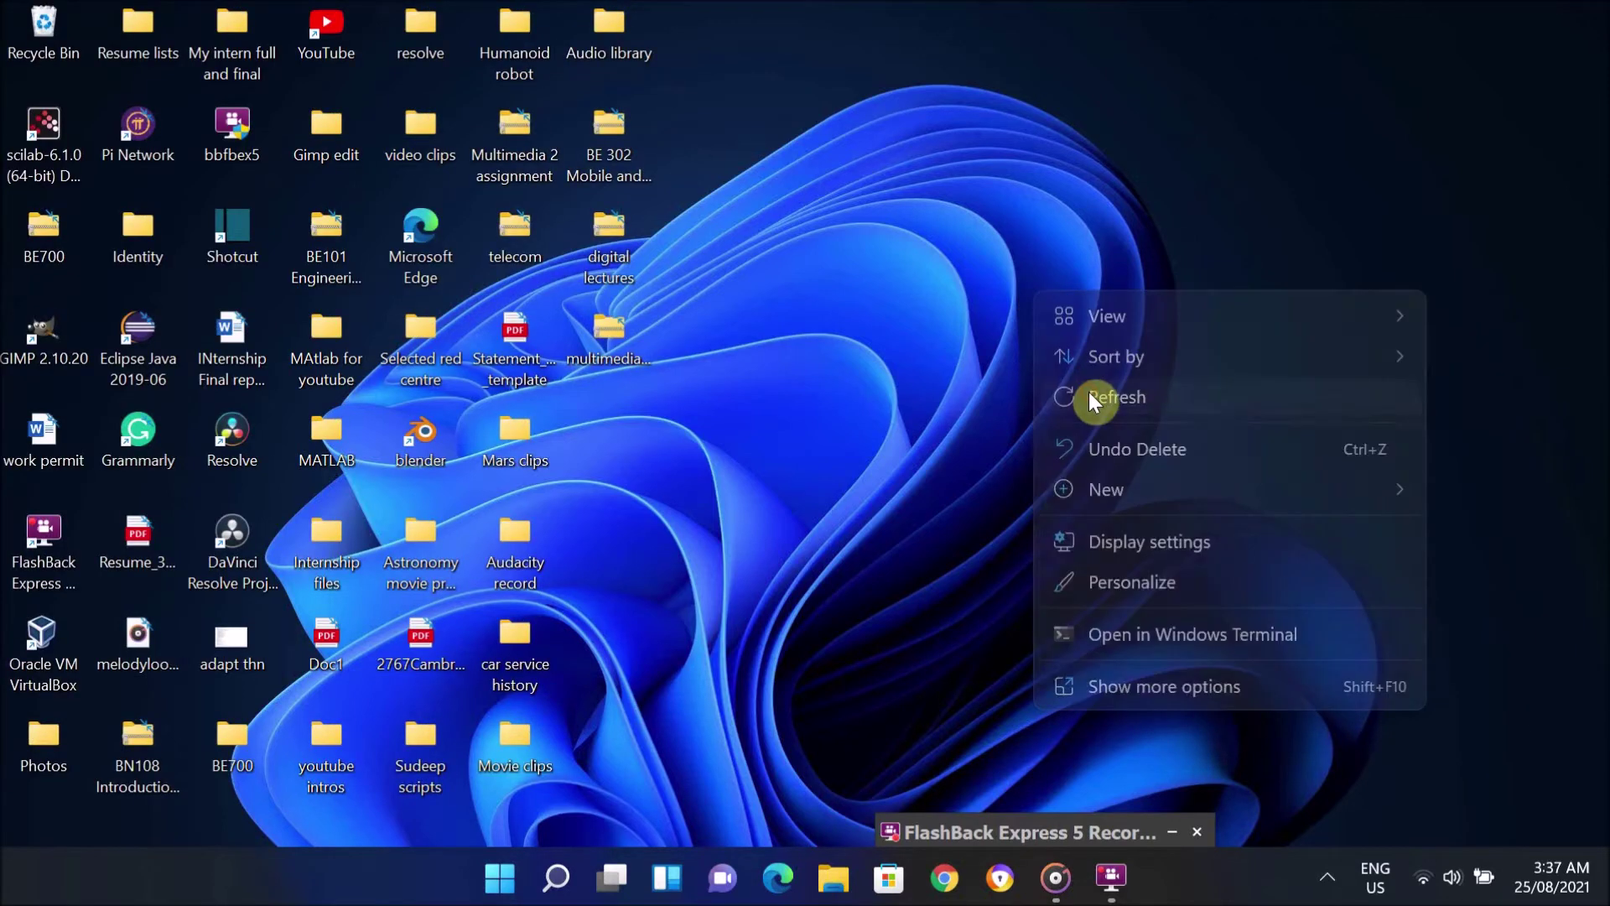
left_click(1095, 403)
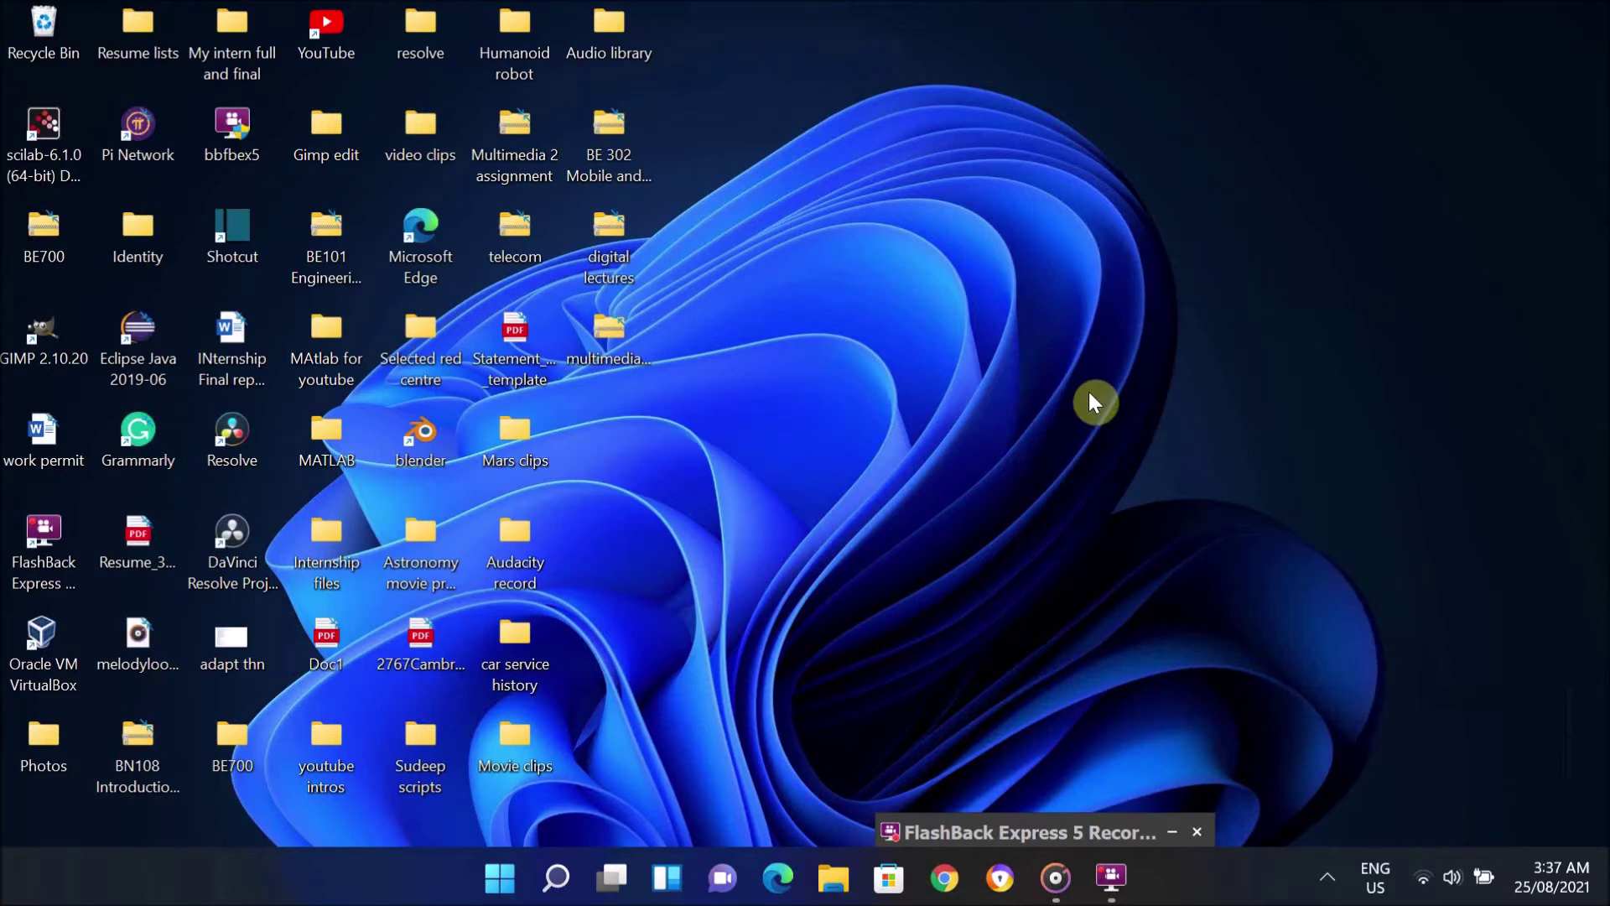
right_click(1119, 229)
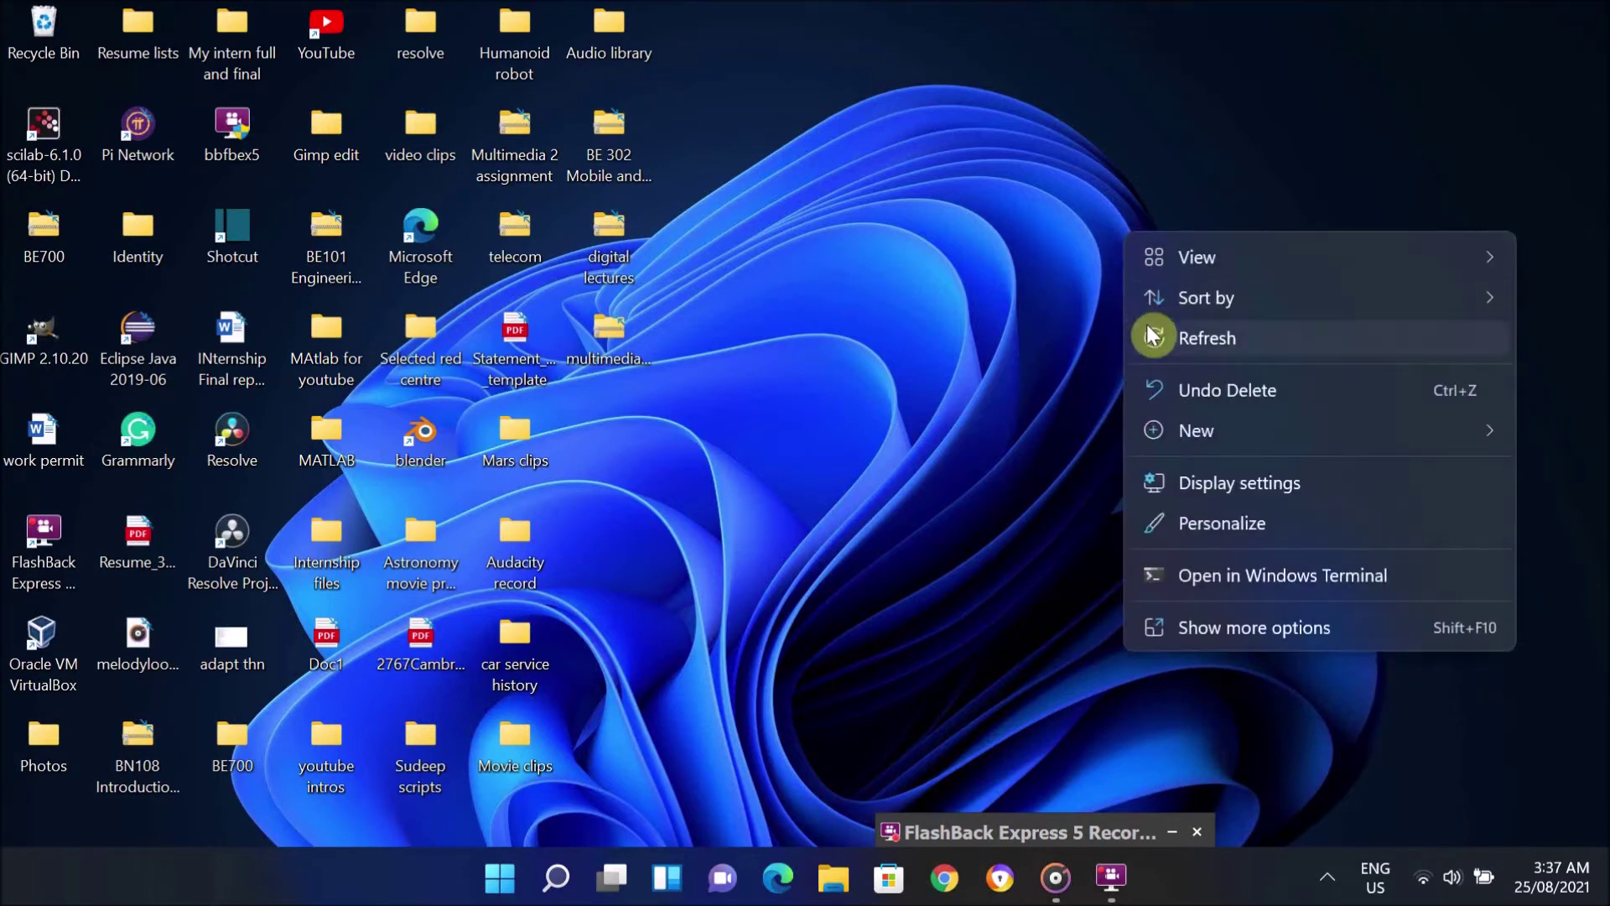
left_click(1146, 327)
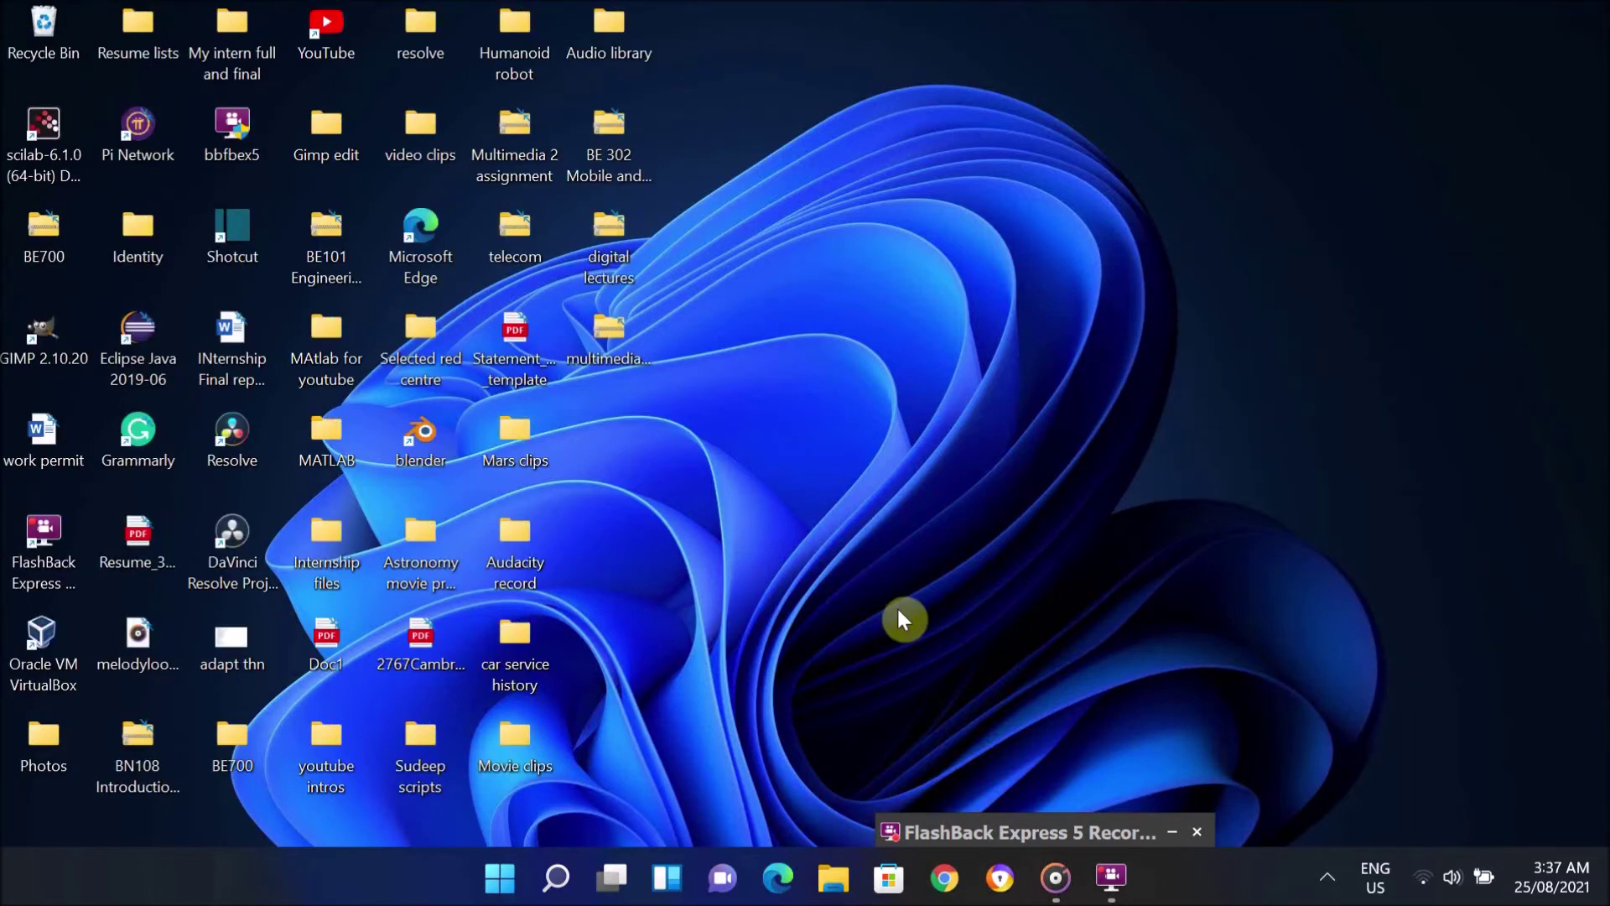
left_click(556, 878)
- Search 'regestry' and run Registry Editor as administrator
type("regestry")
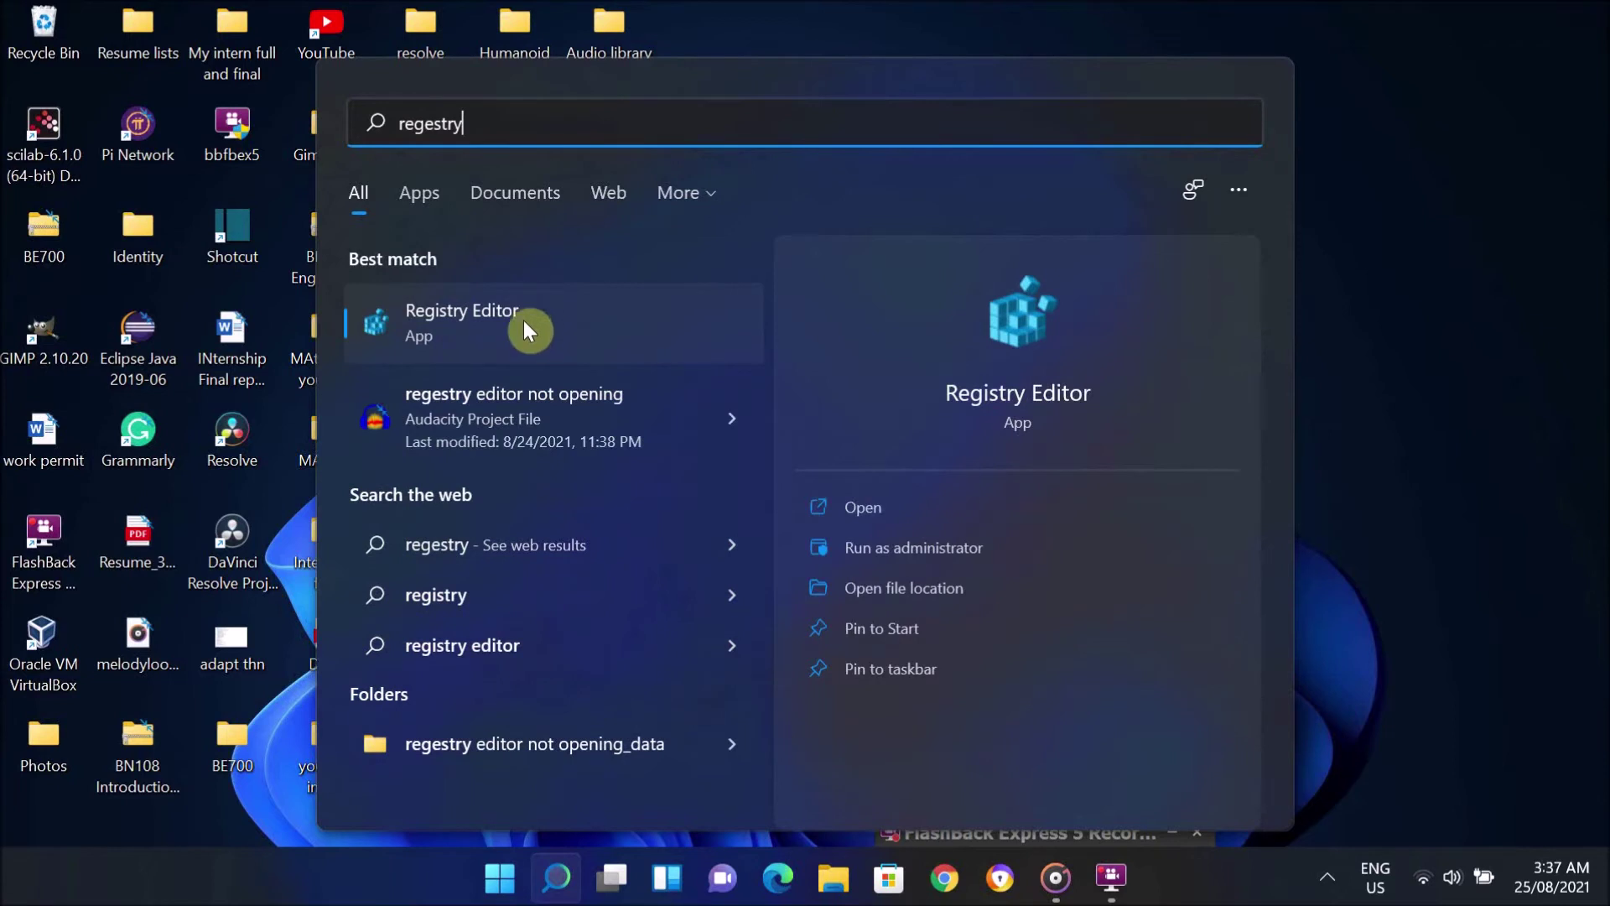
right_click(525, 322)
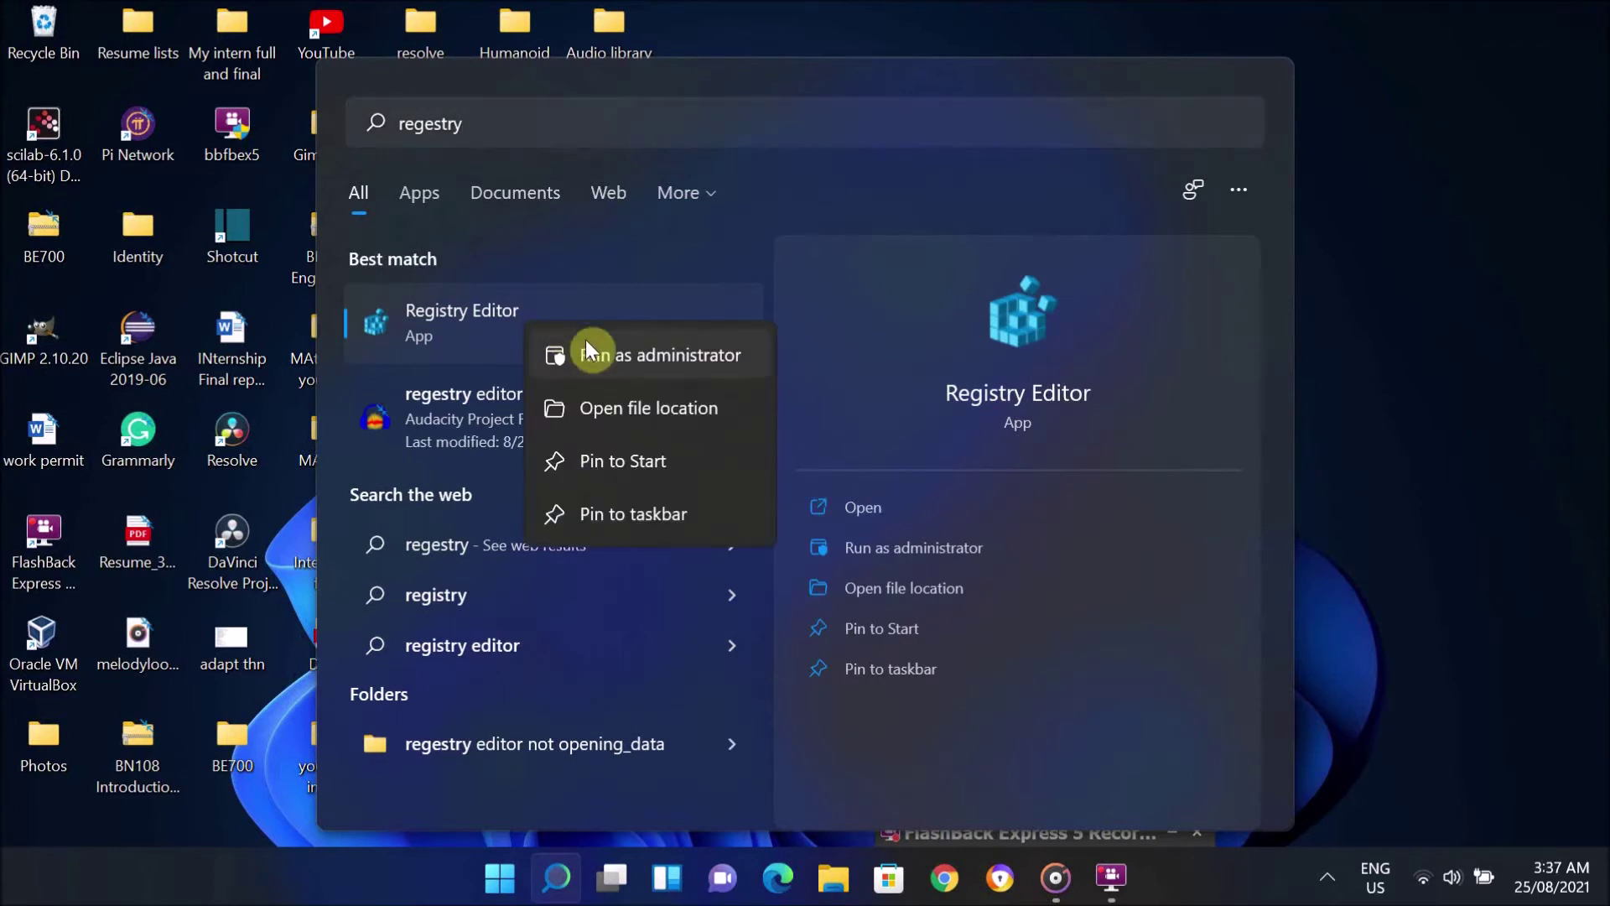
left_click(601, 351)
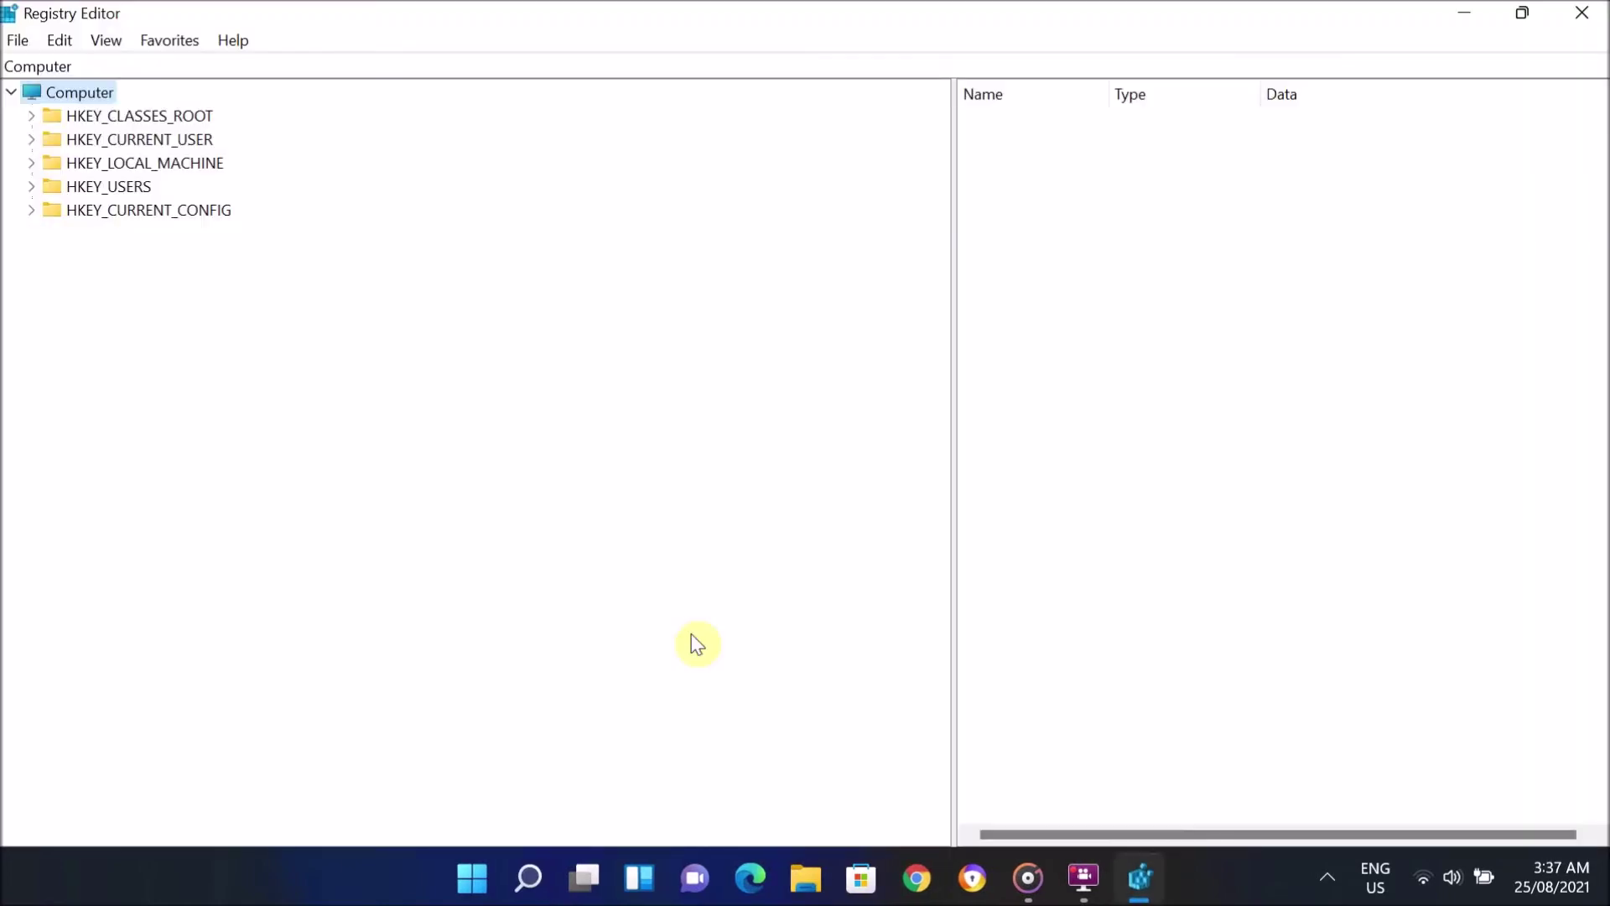
- Expand HKEY_LOCAL_MACHINE and SOFTWARE, then locate and expand the Policies key
left_click(30, 163)
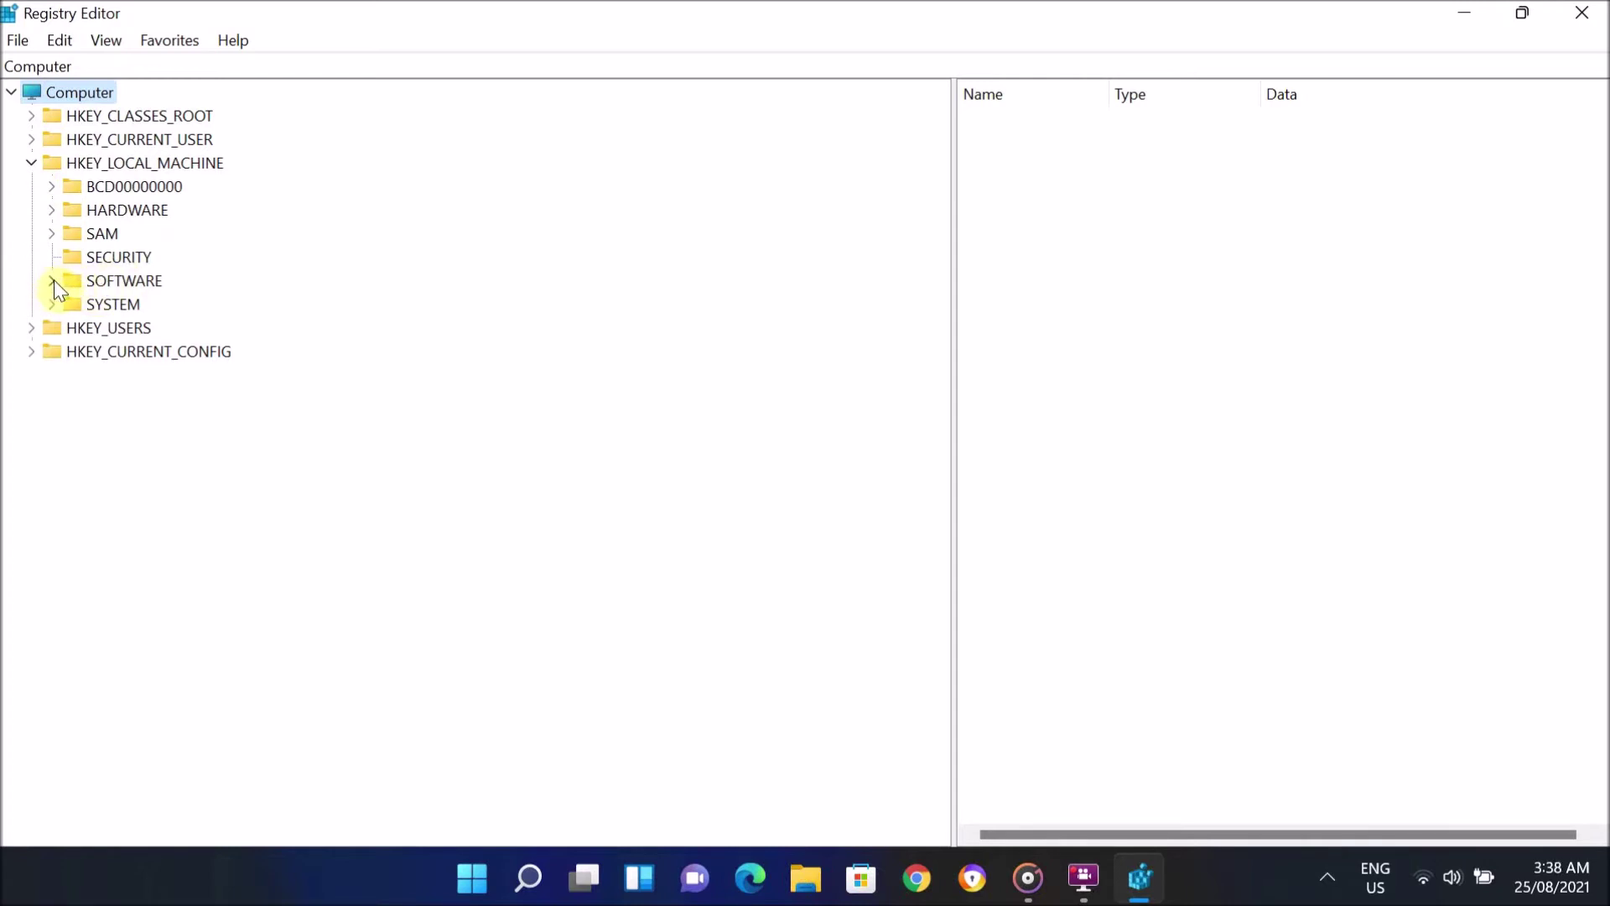
left_click(51, 282)
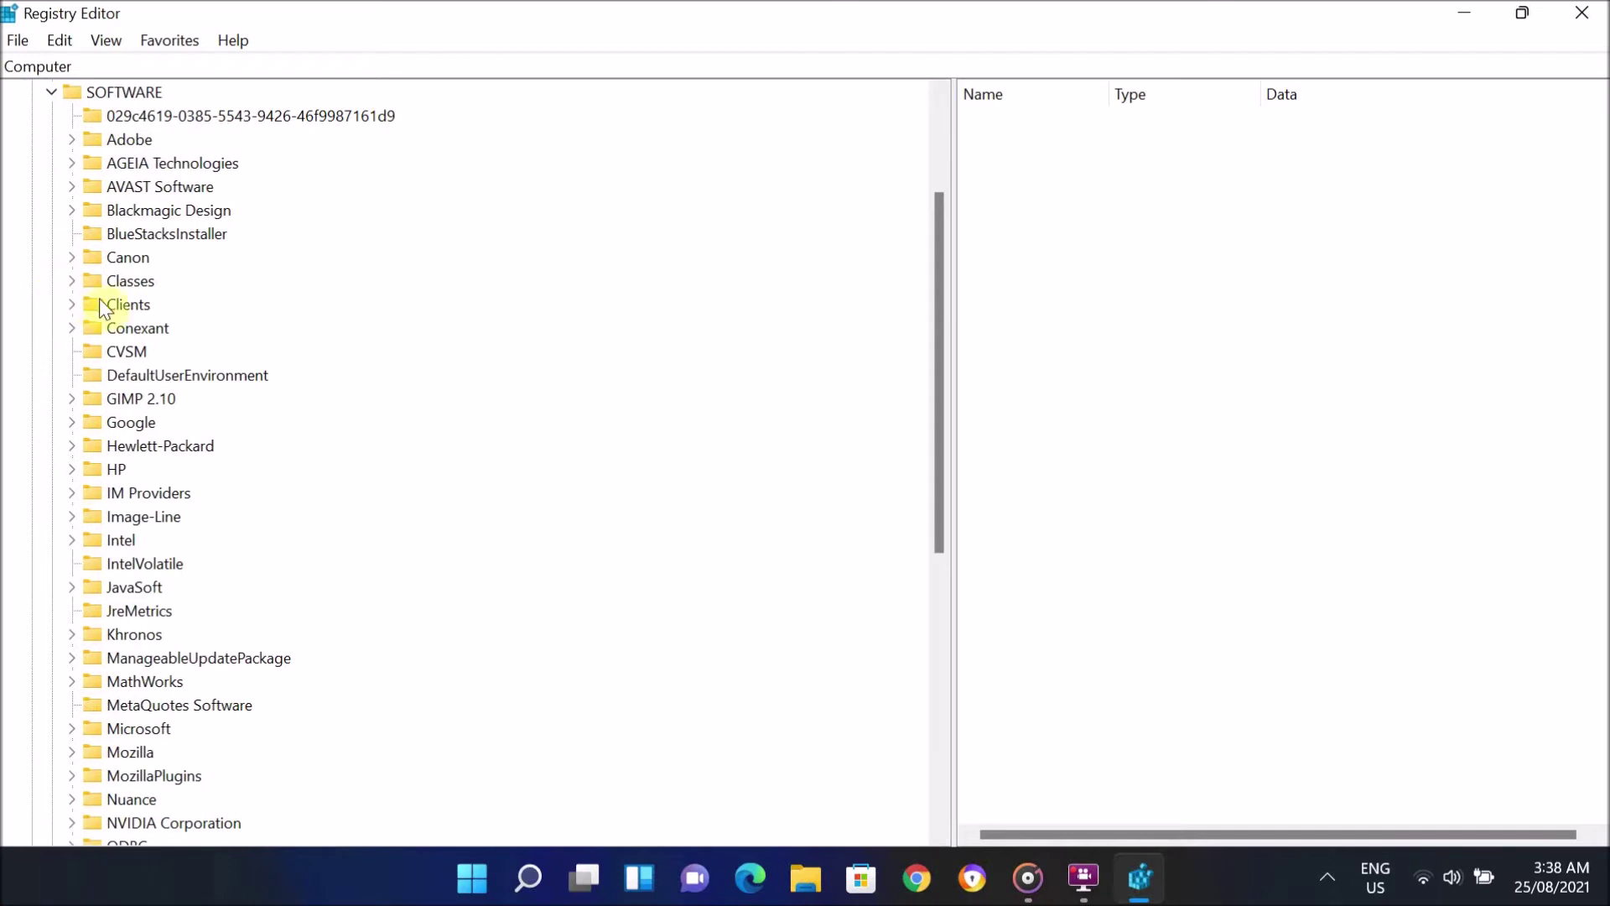
left_click(107, 144)
key("p")
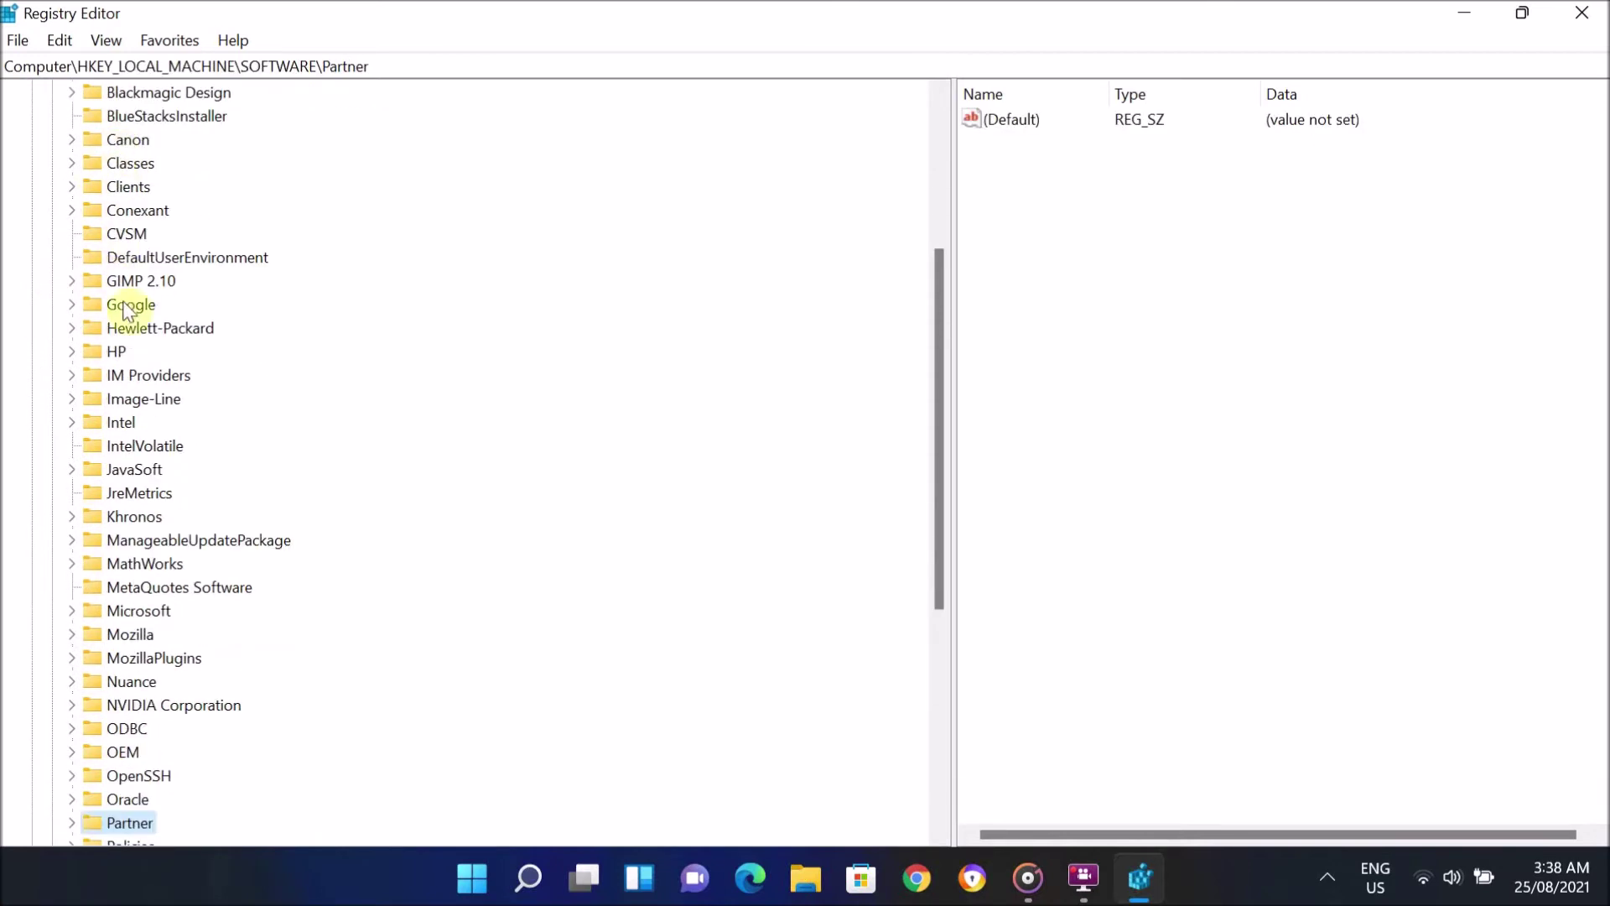
scroll(159, 447, "down", 1)
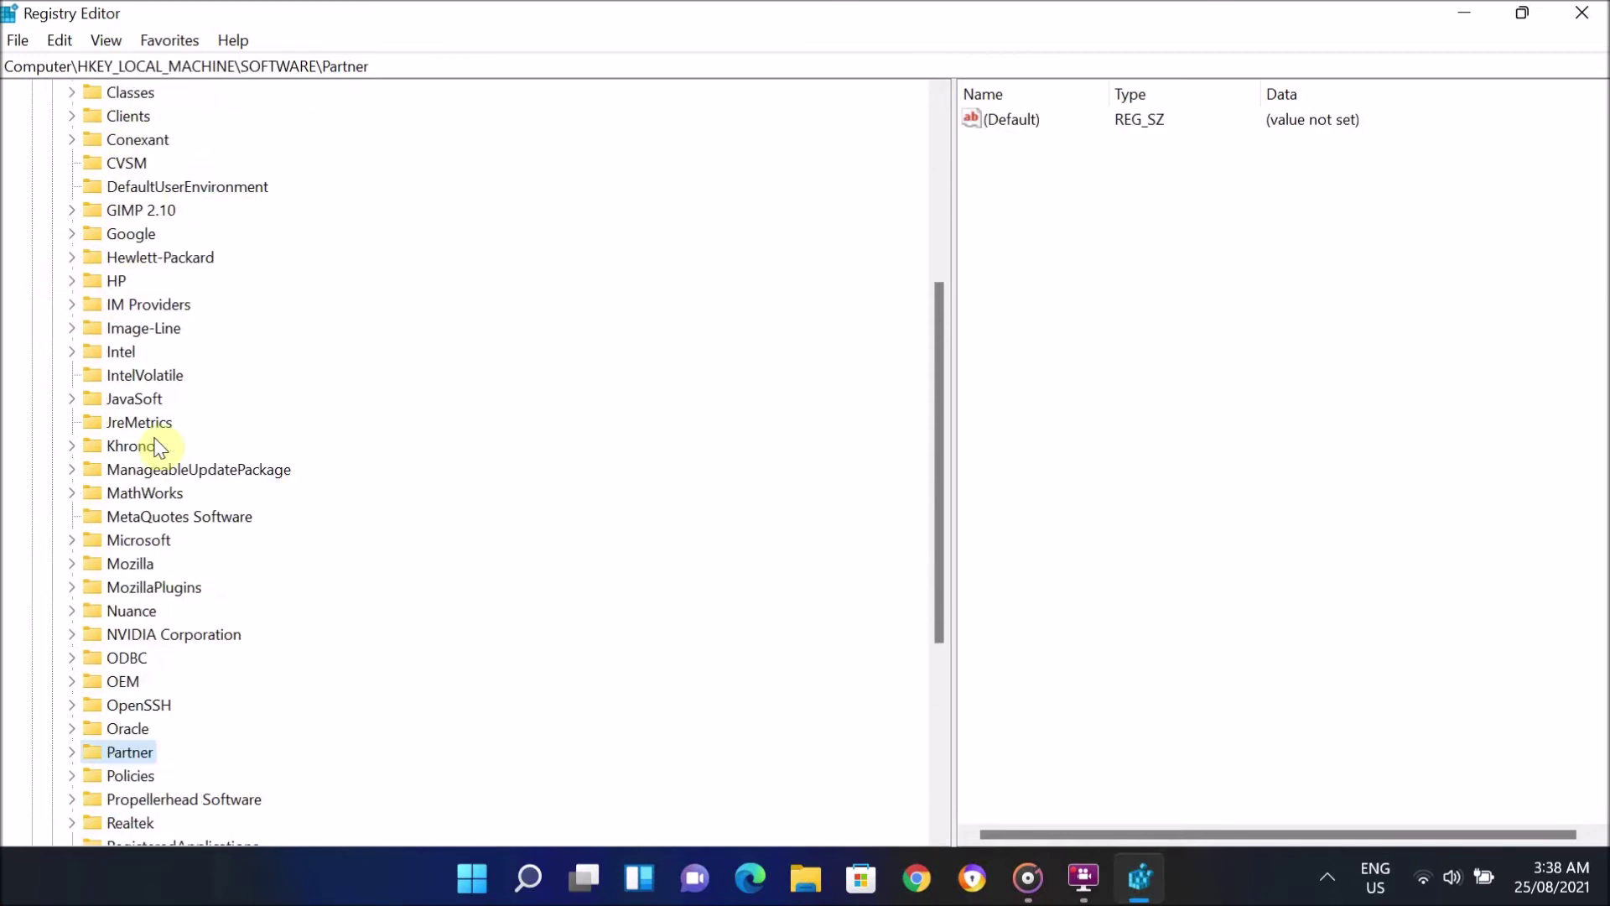
left_click(116, 776)
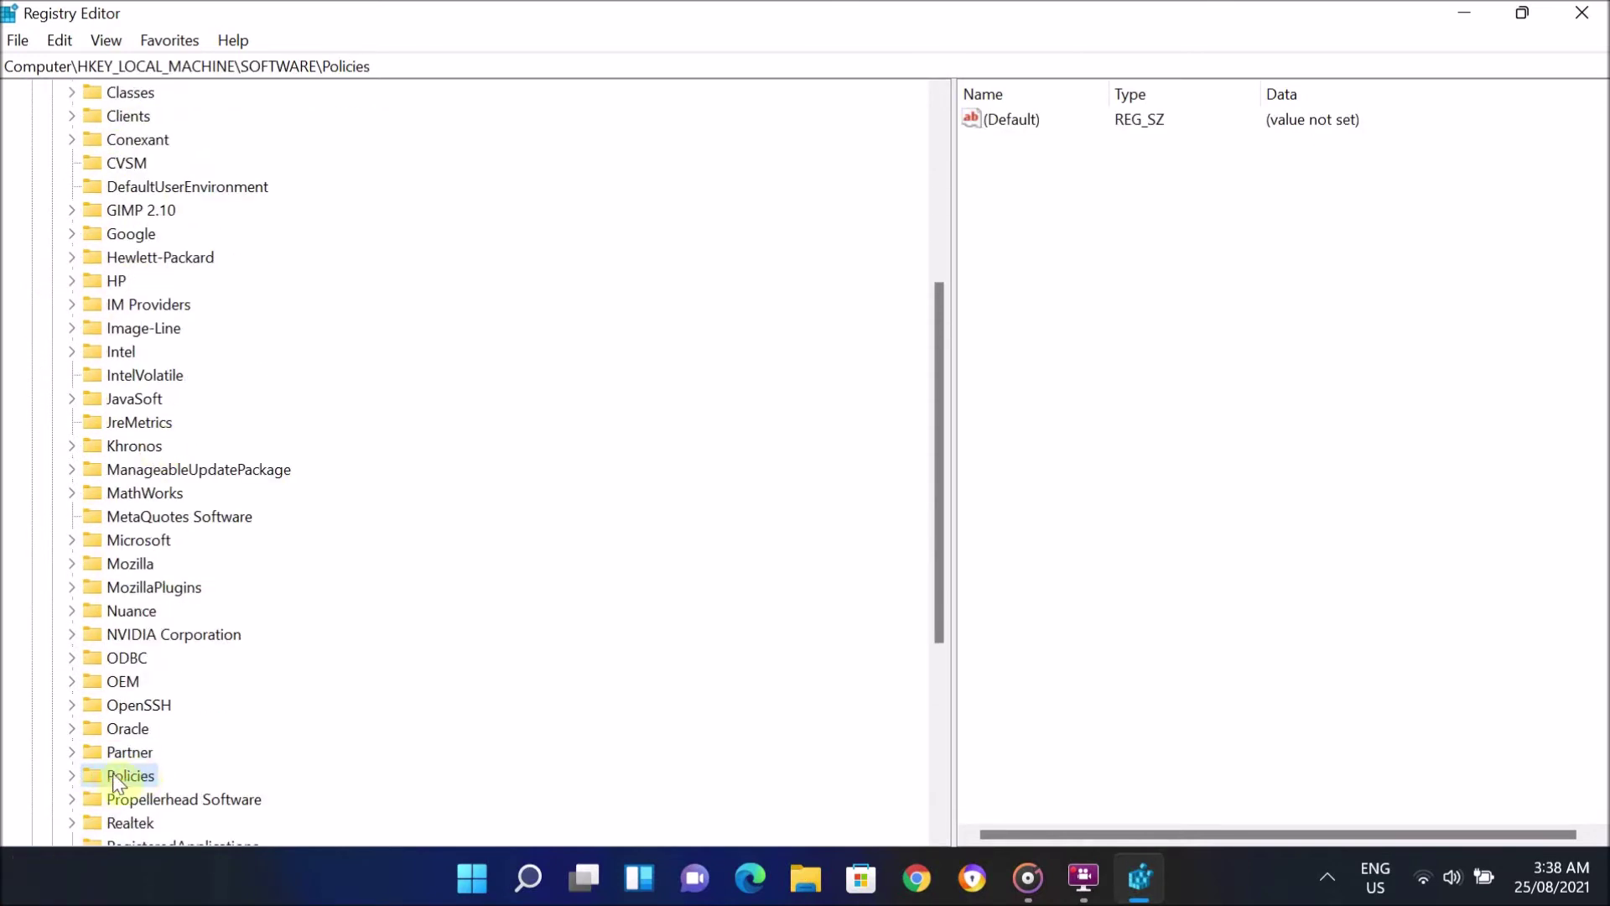
left_click(70, 775)
- Expand Policies\Microsoft\Windows and open the System key to show its values
scroll(125, 772, "down", 1)
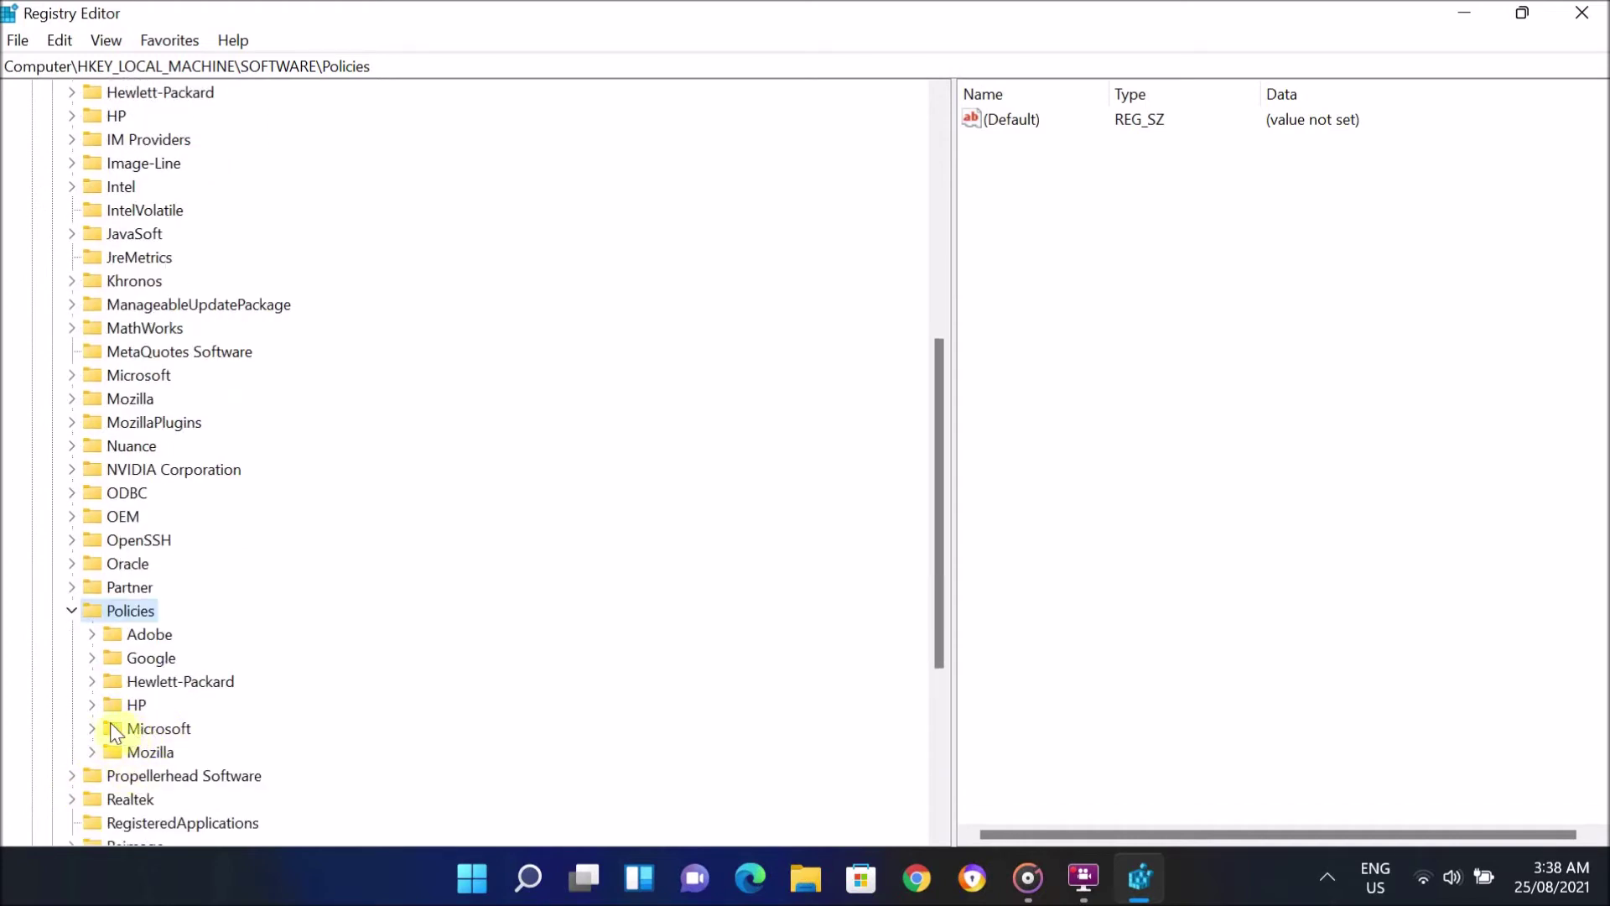
left_click(92, 730)
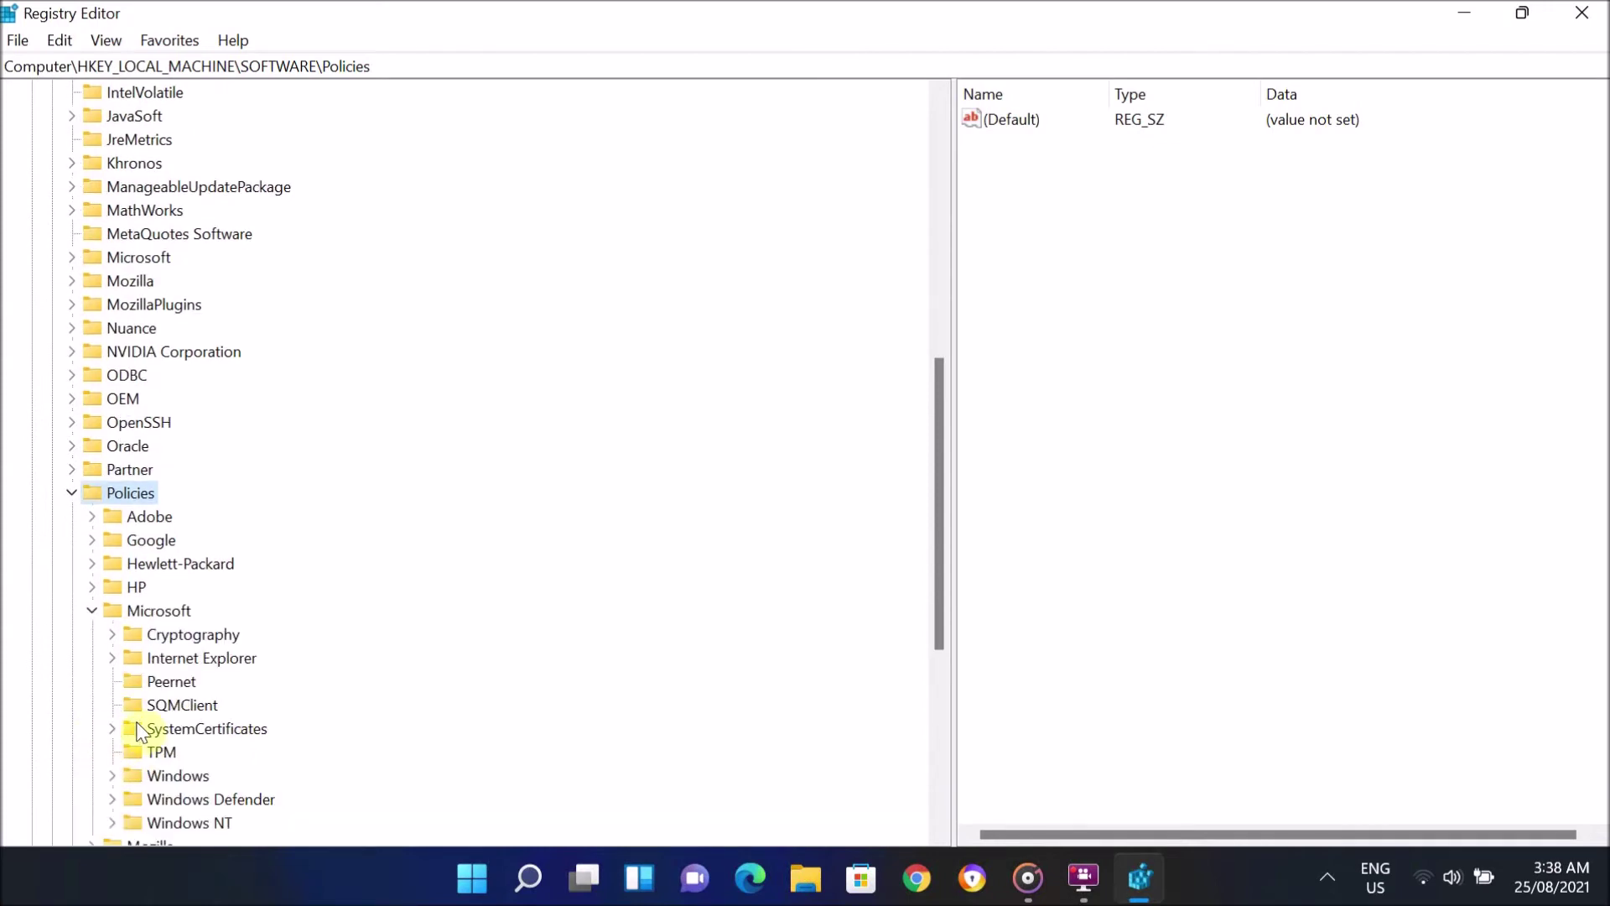
scroll(139, 733, "down", 1)
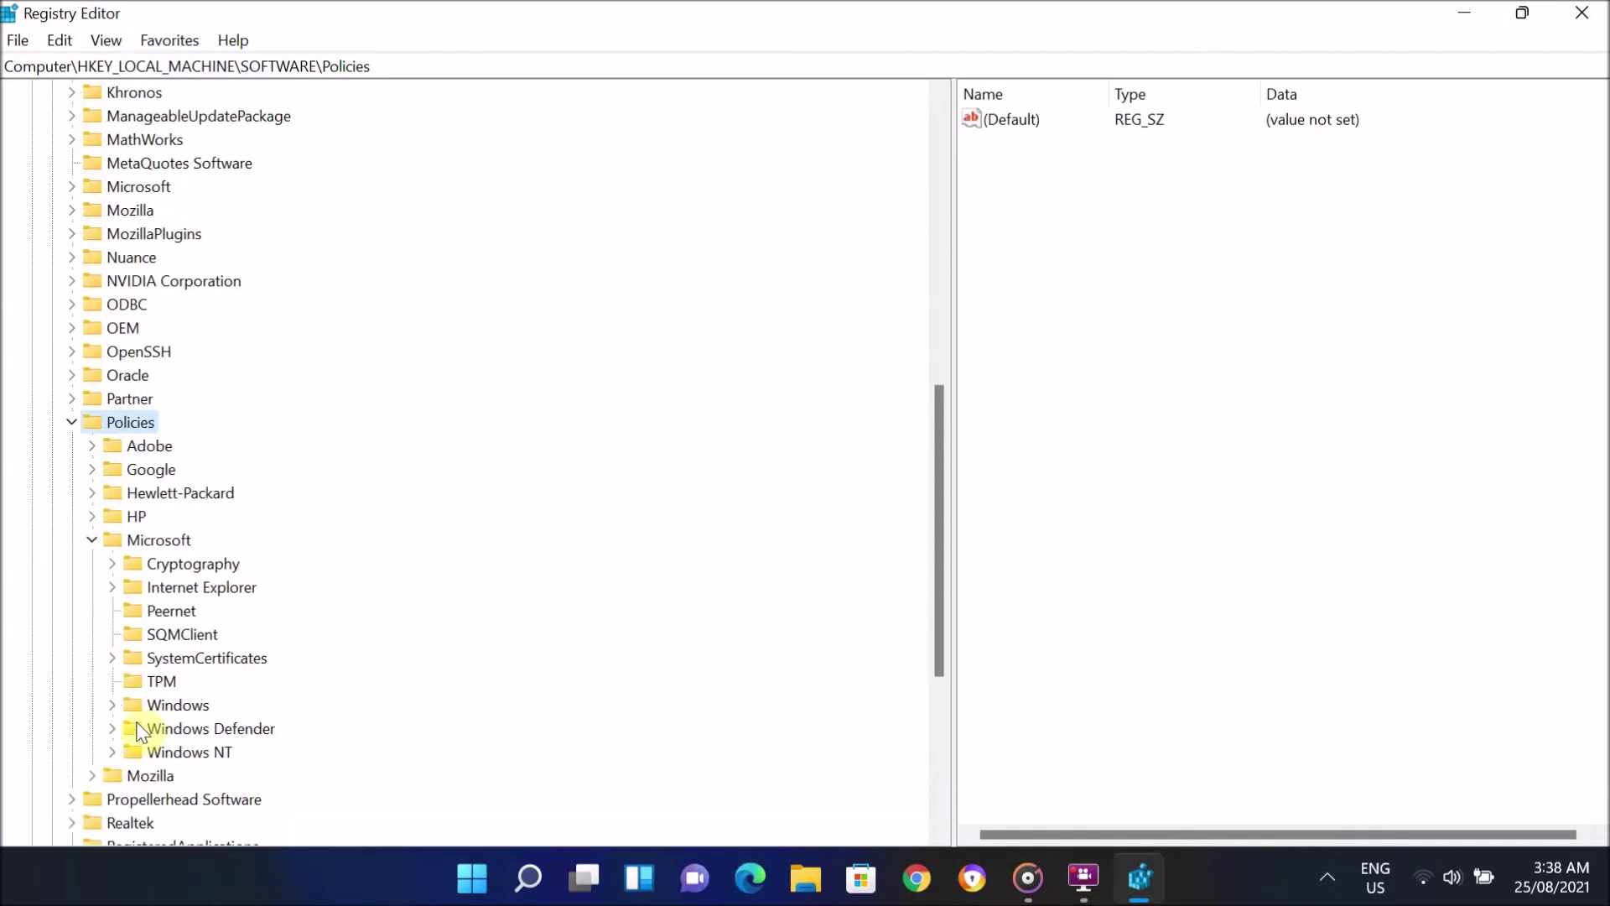
left_click(173, 562)
key("w")
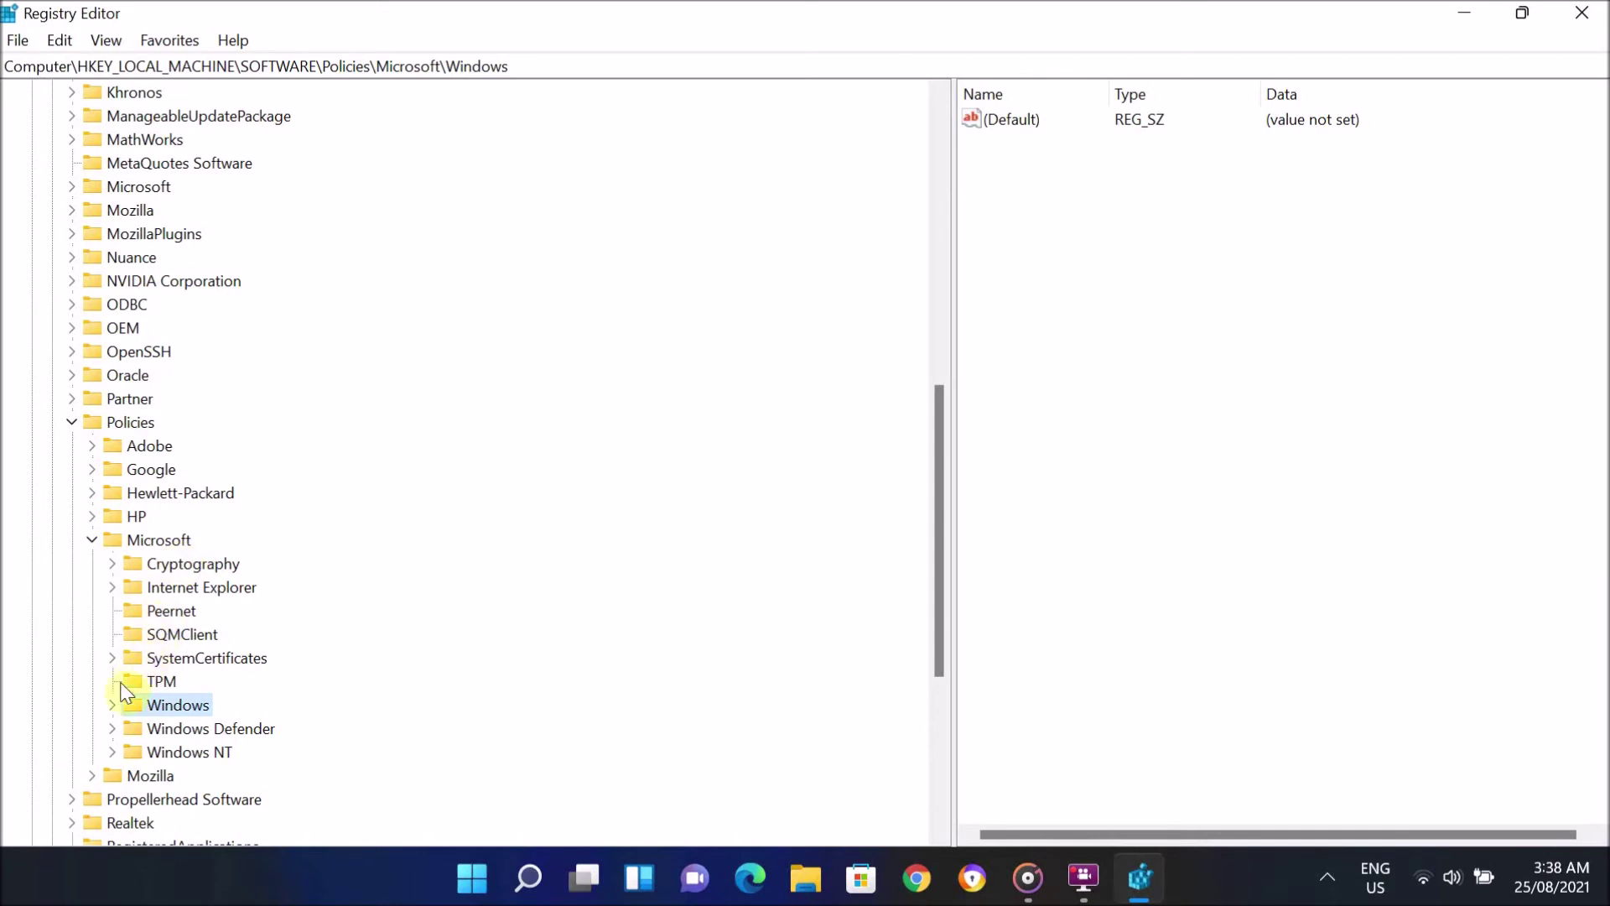
left_click(113, 706)
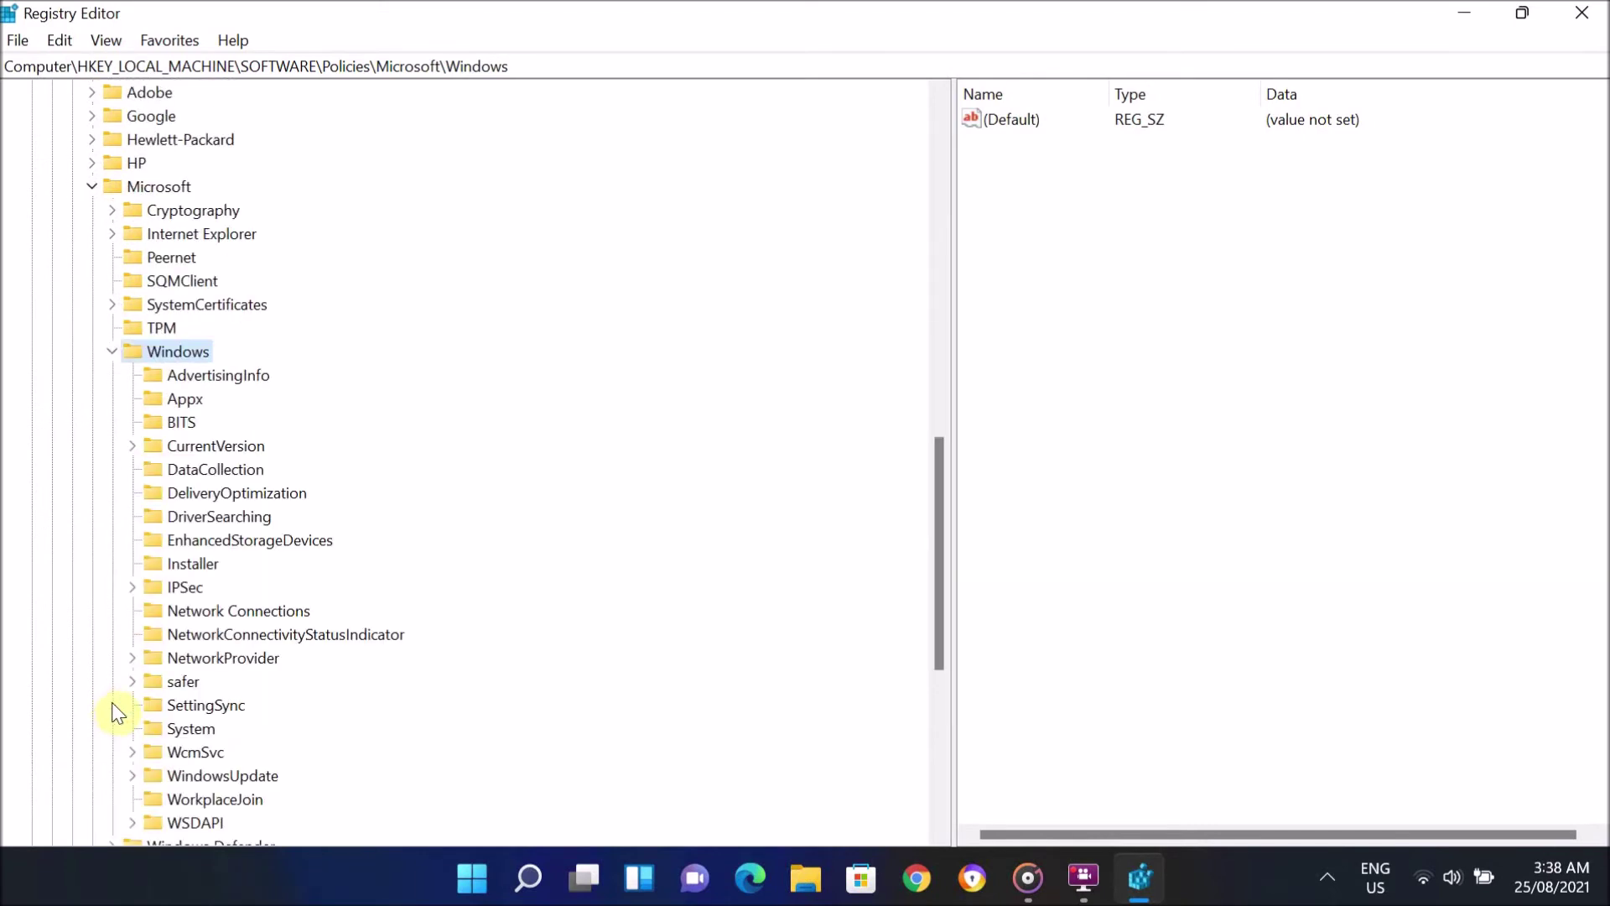
left_click(178, 380)
key("s")
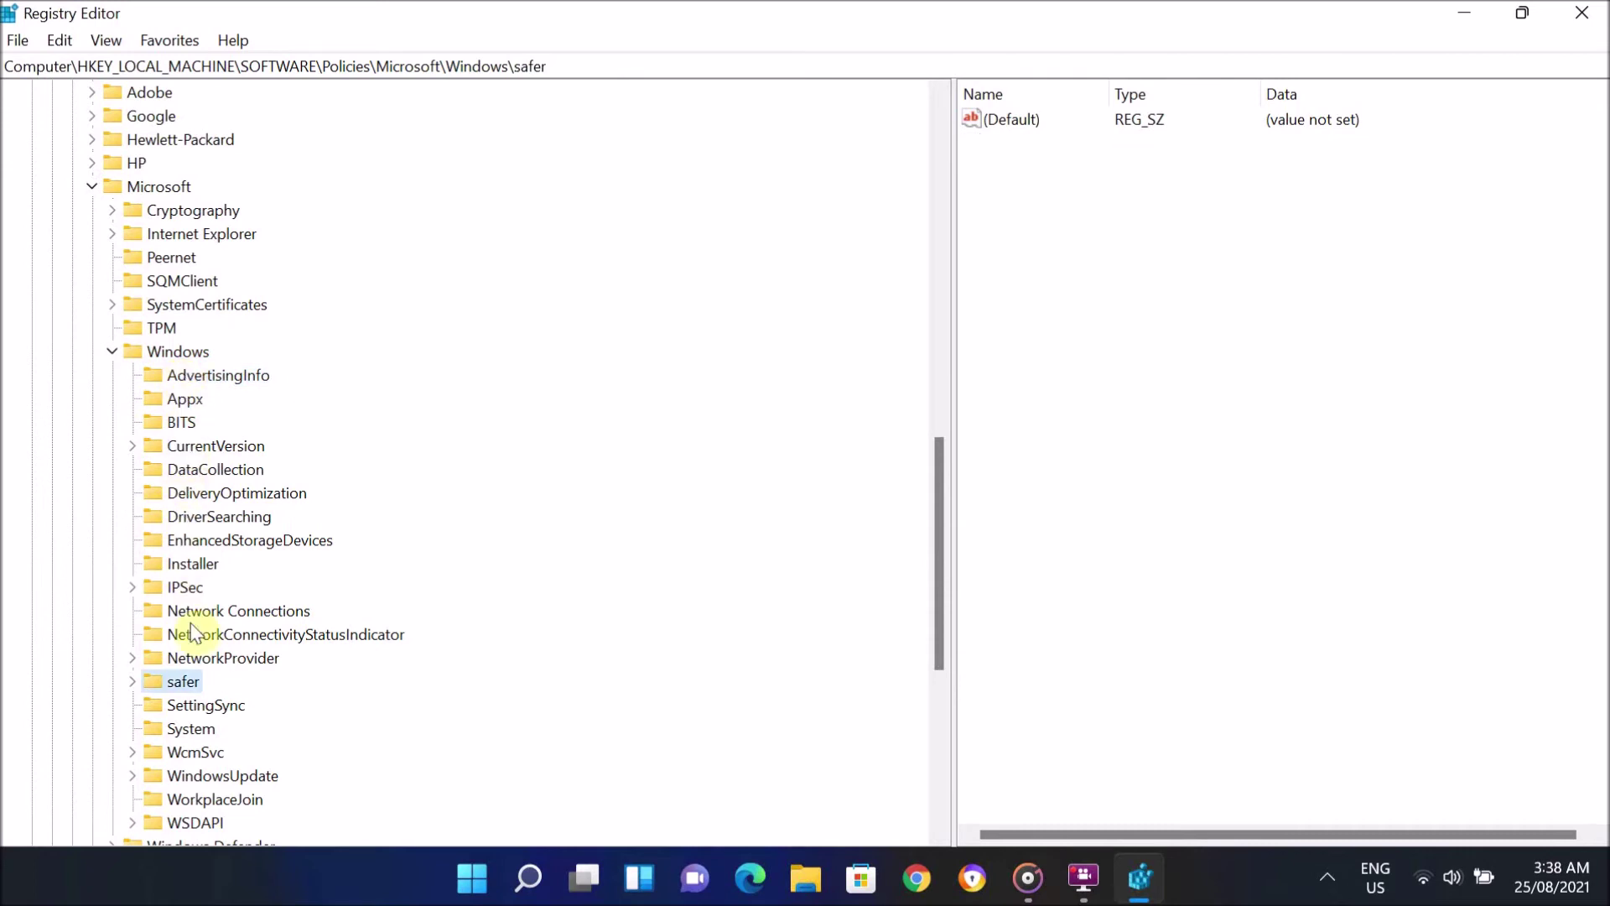
left_click(177, 730)
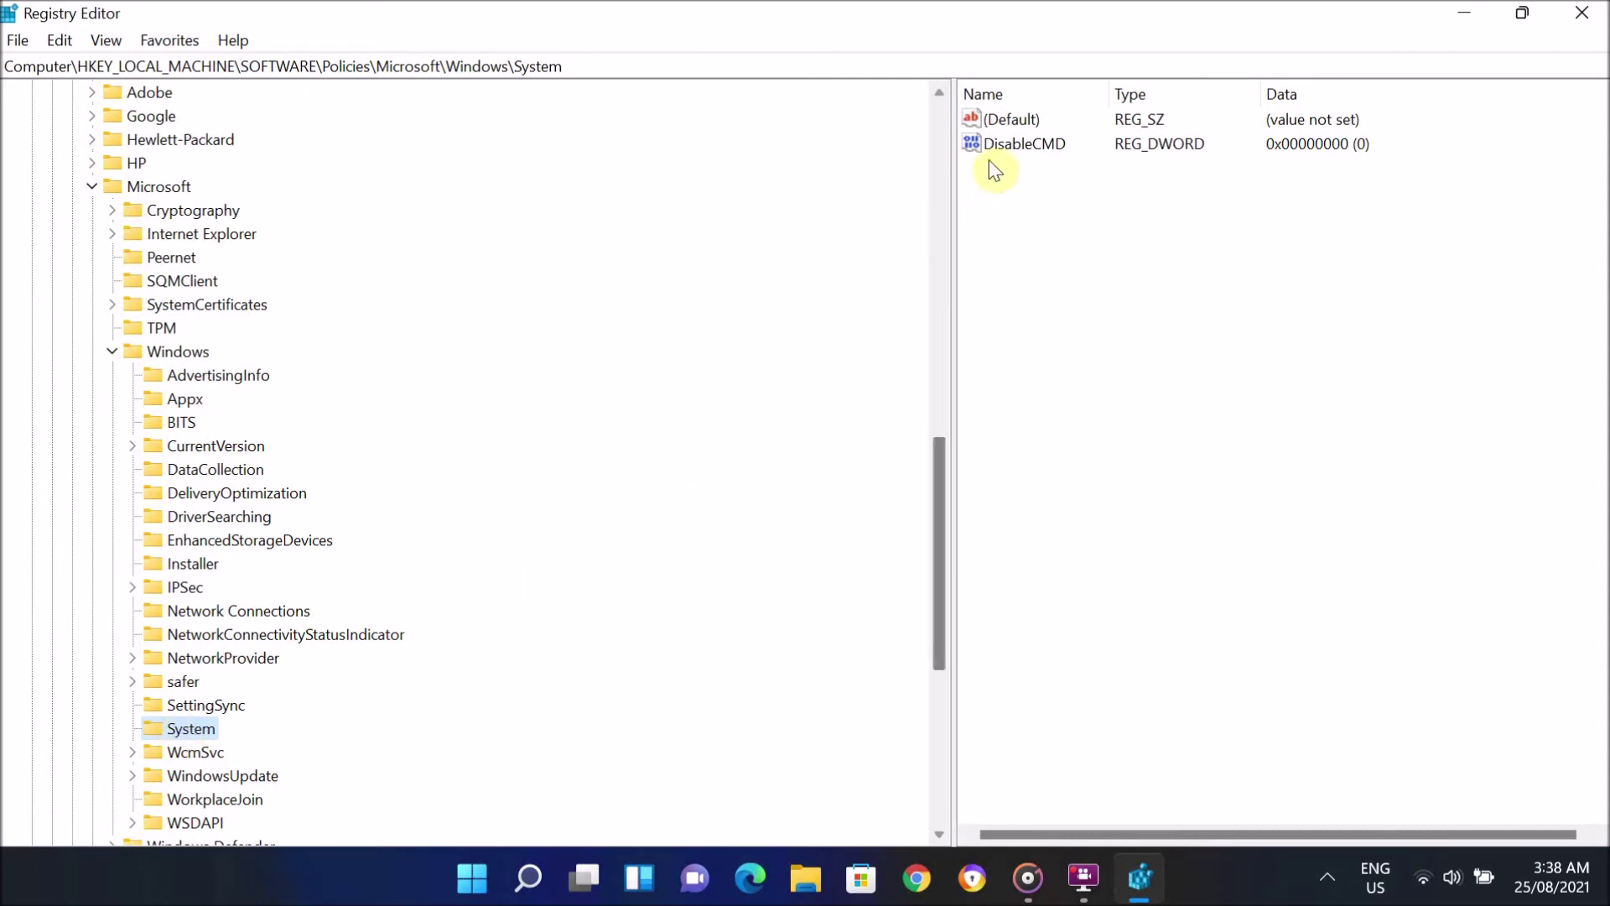
- Select the DisableCMD value in the System key and choose Delete from its context menu
left_click(1020, 144)
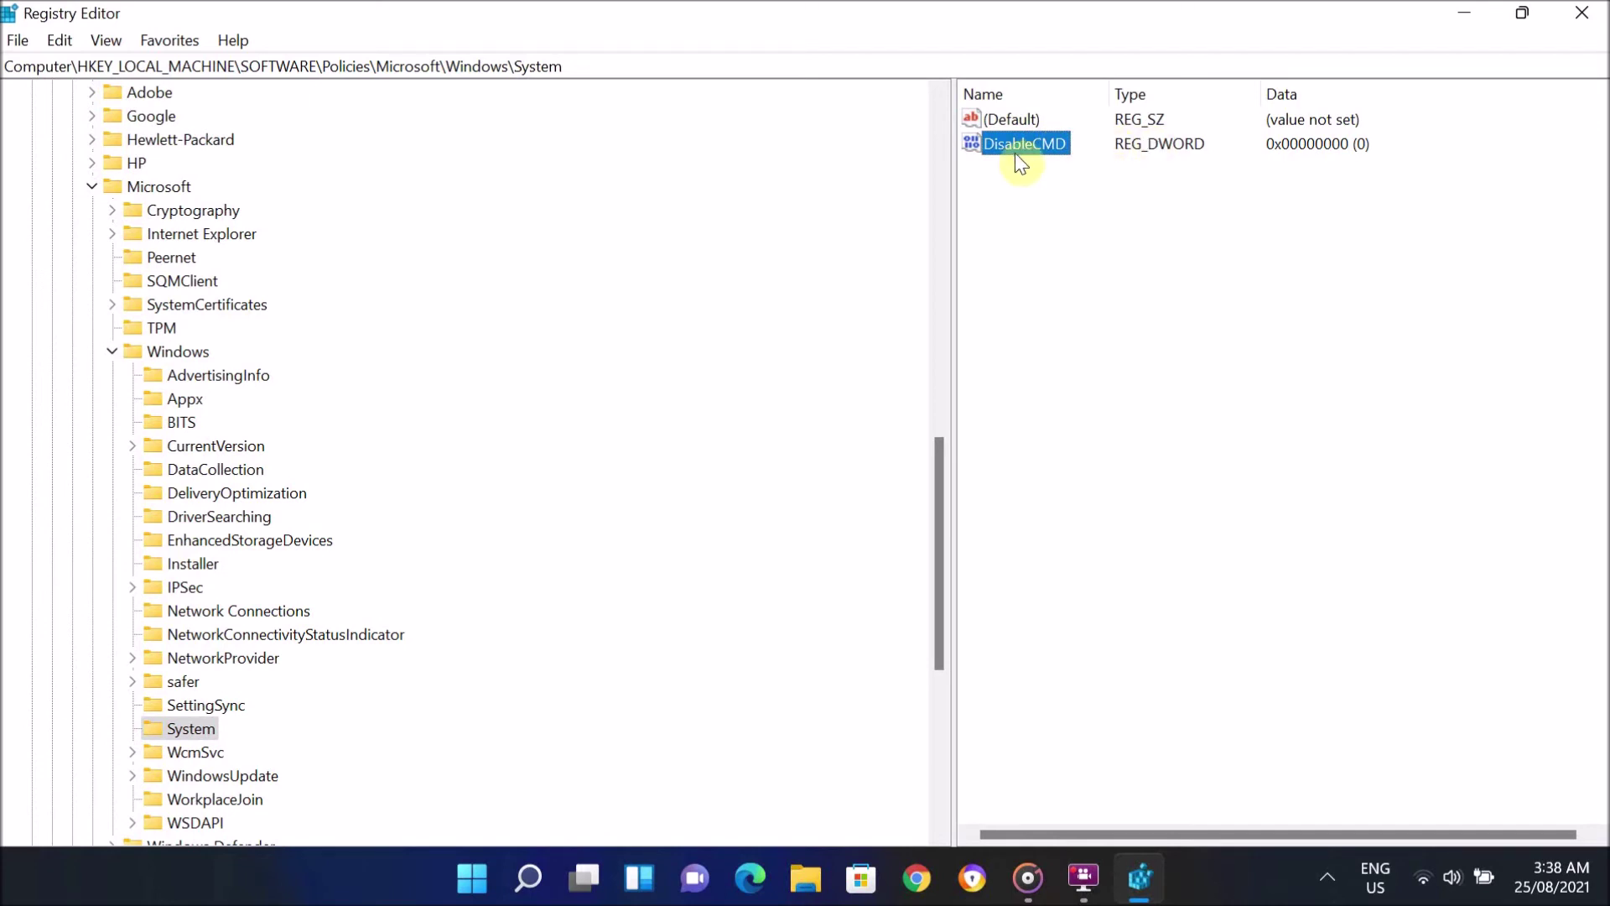
right_click(1019, 144)
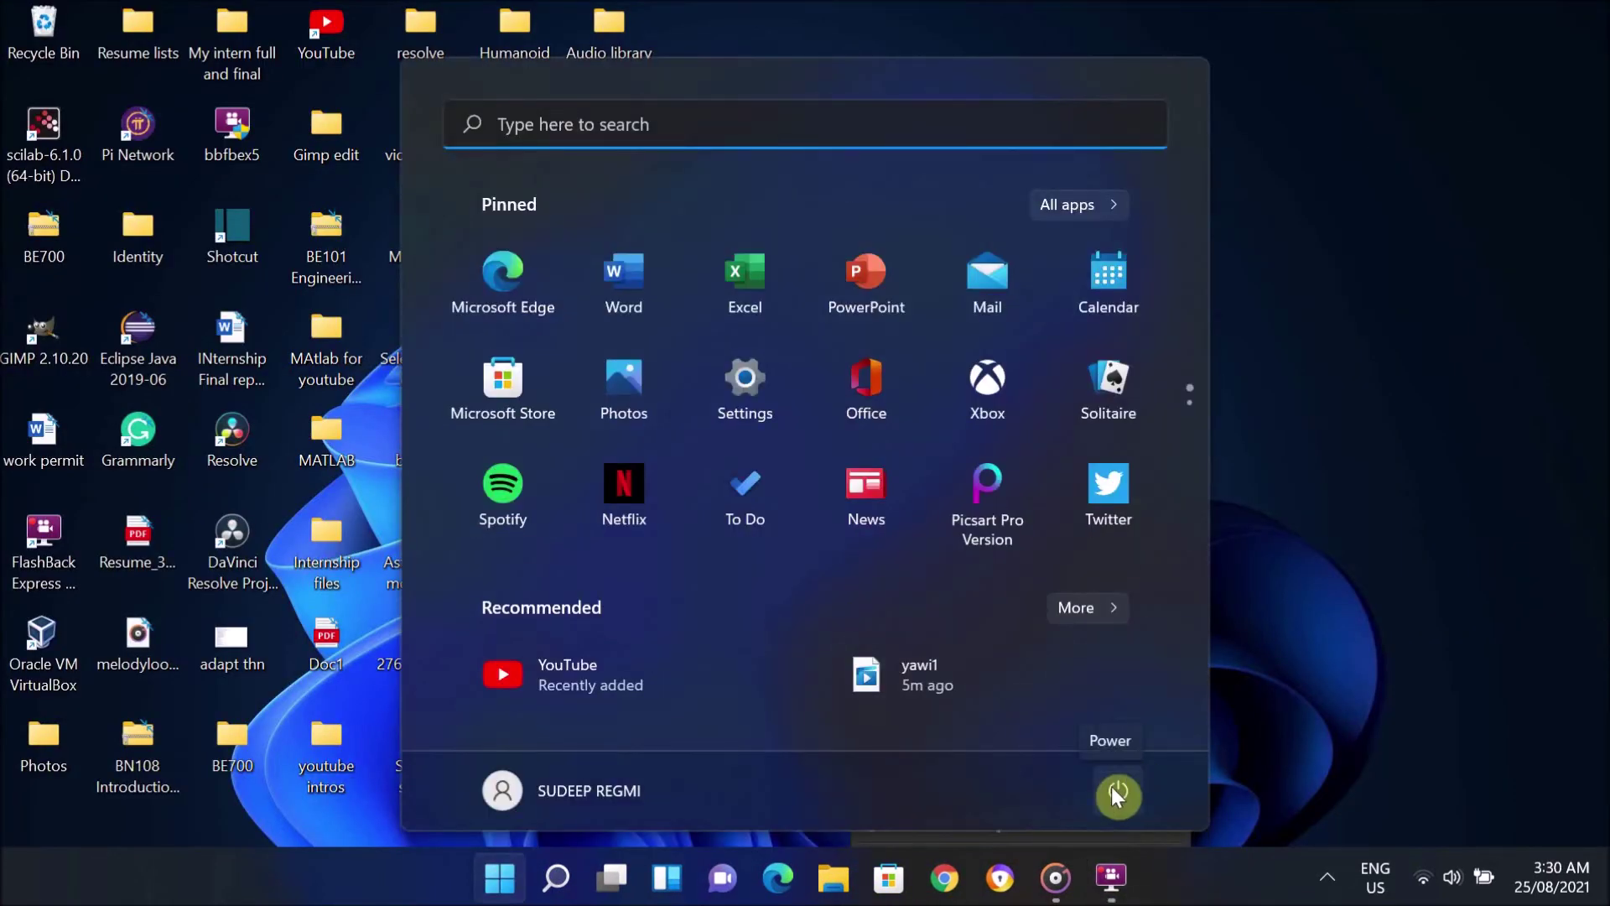
left_click(1116, 793)
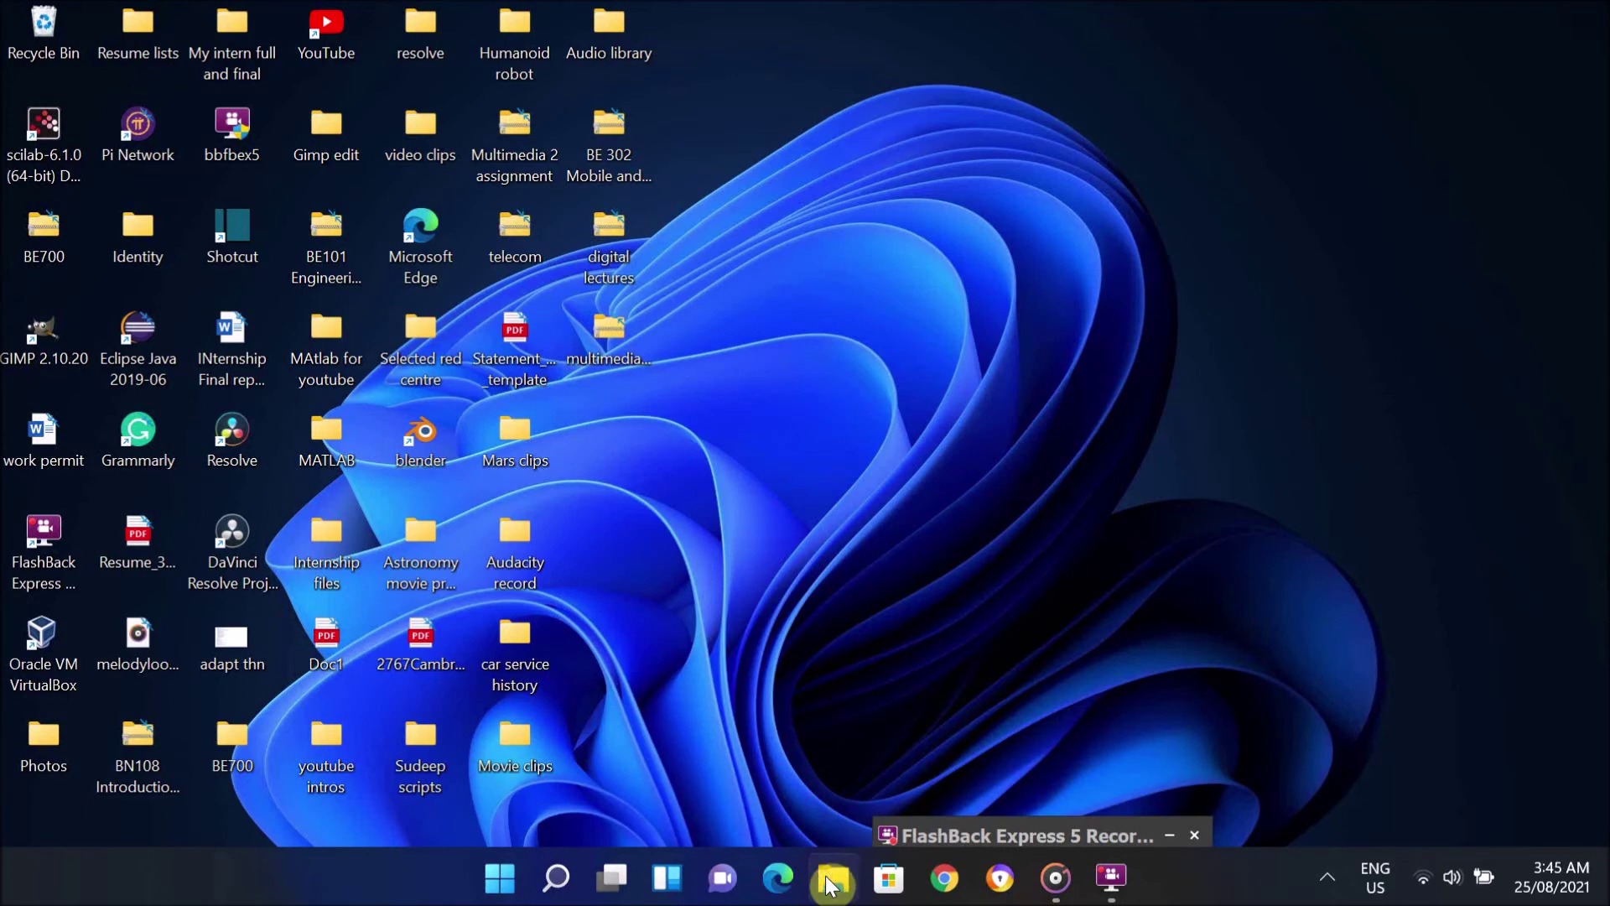
- Open This PC's Properties from File Explorer to show the About page again
left_click(830, 881)
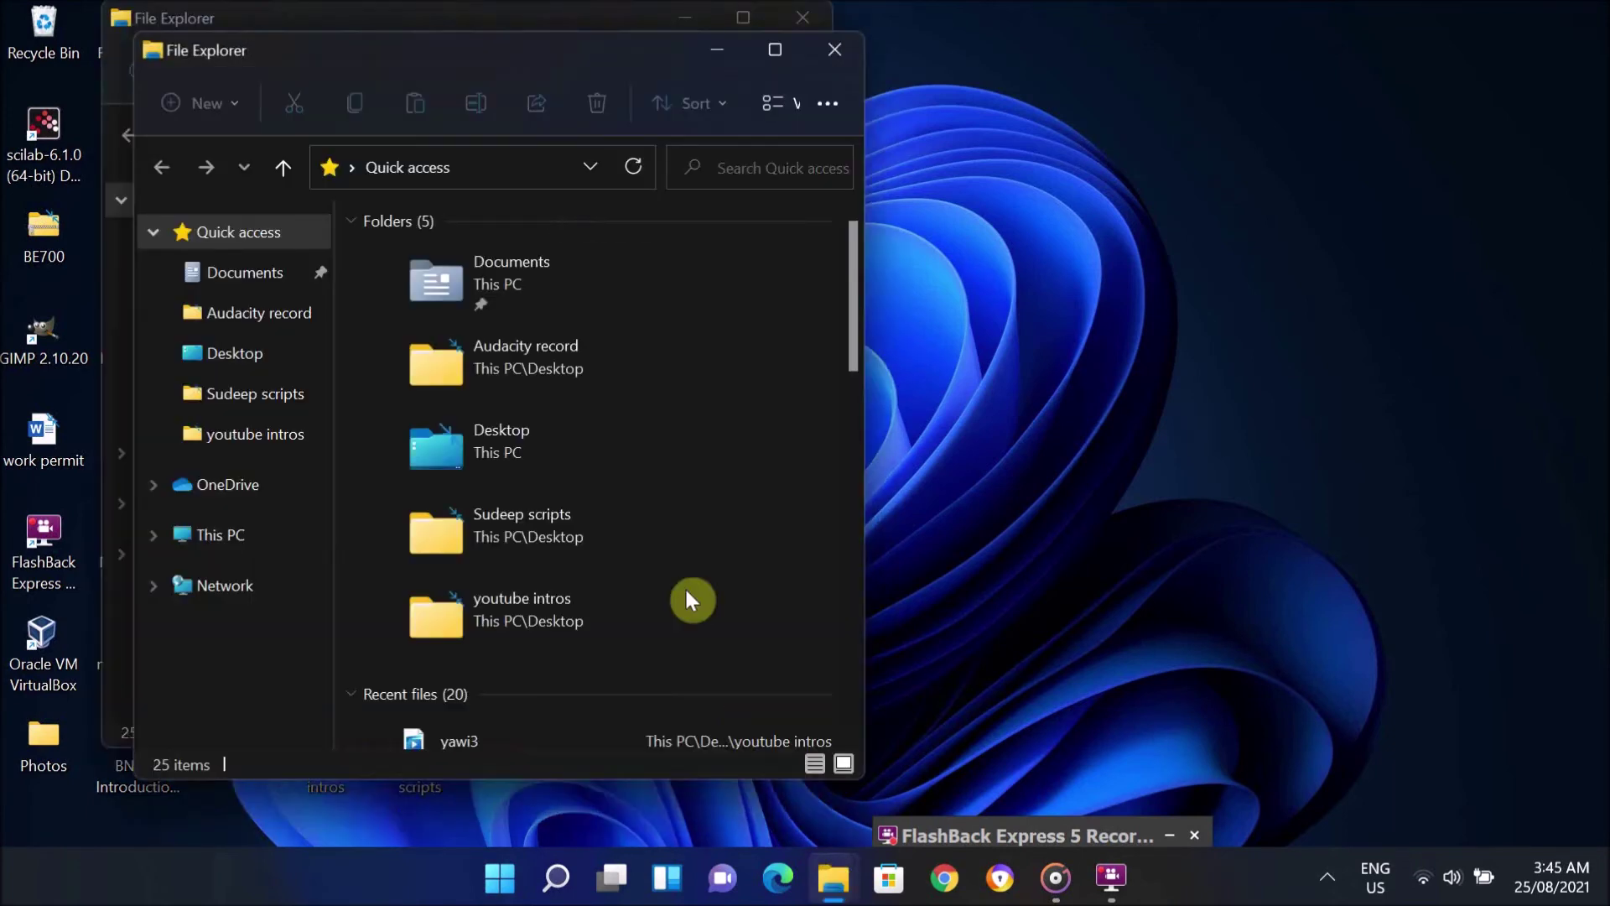
right_click(229, 549)
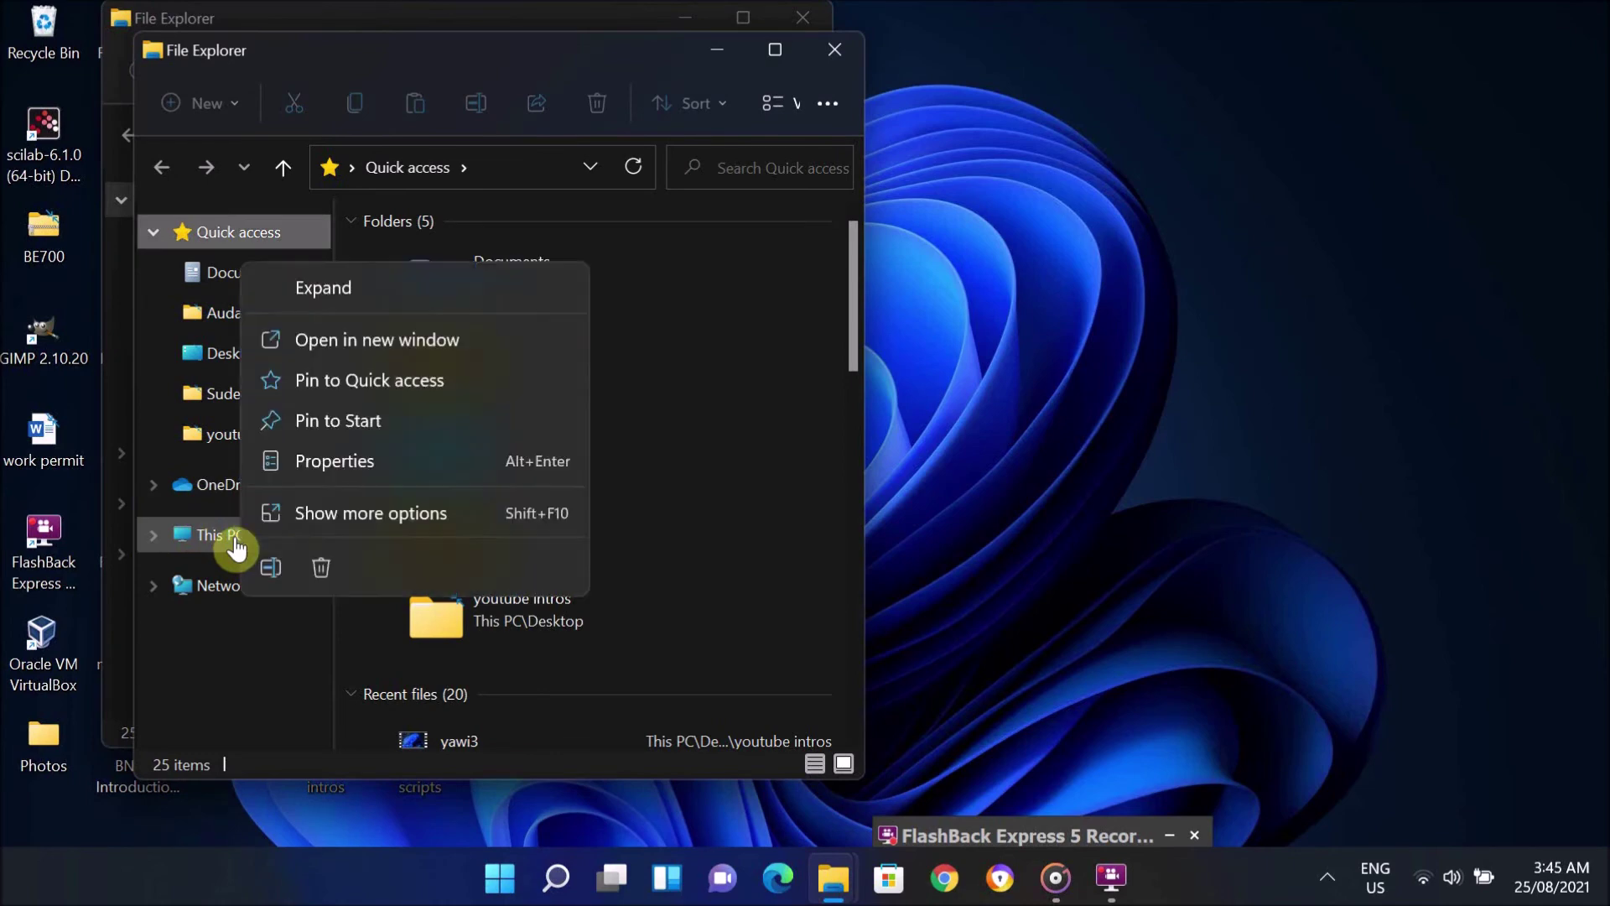
left_click(334, 458)
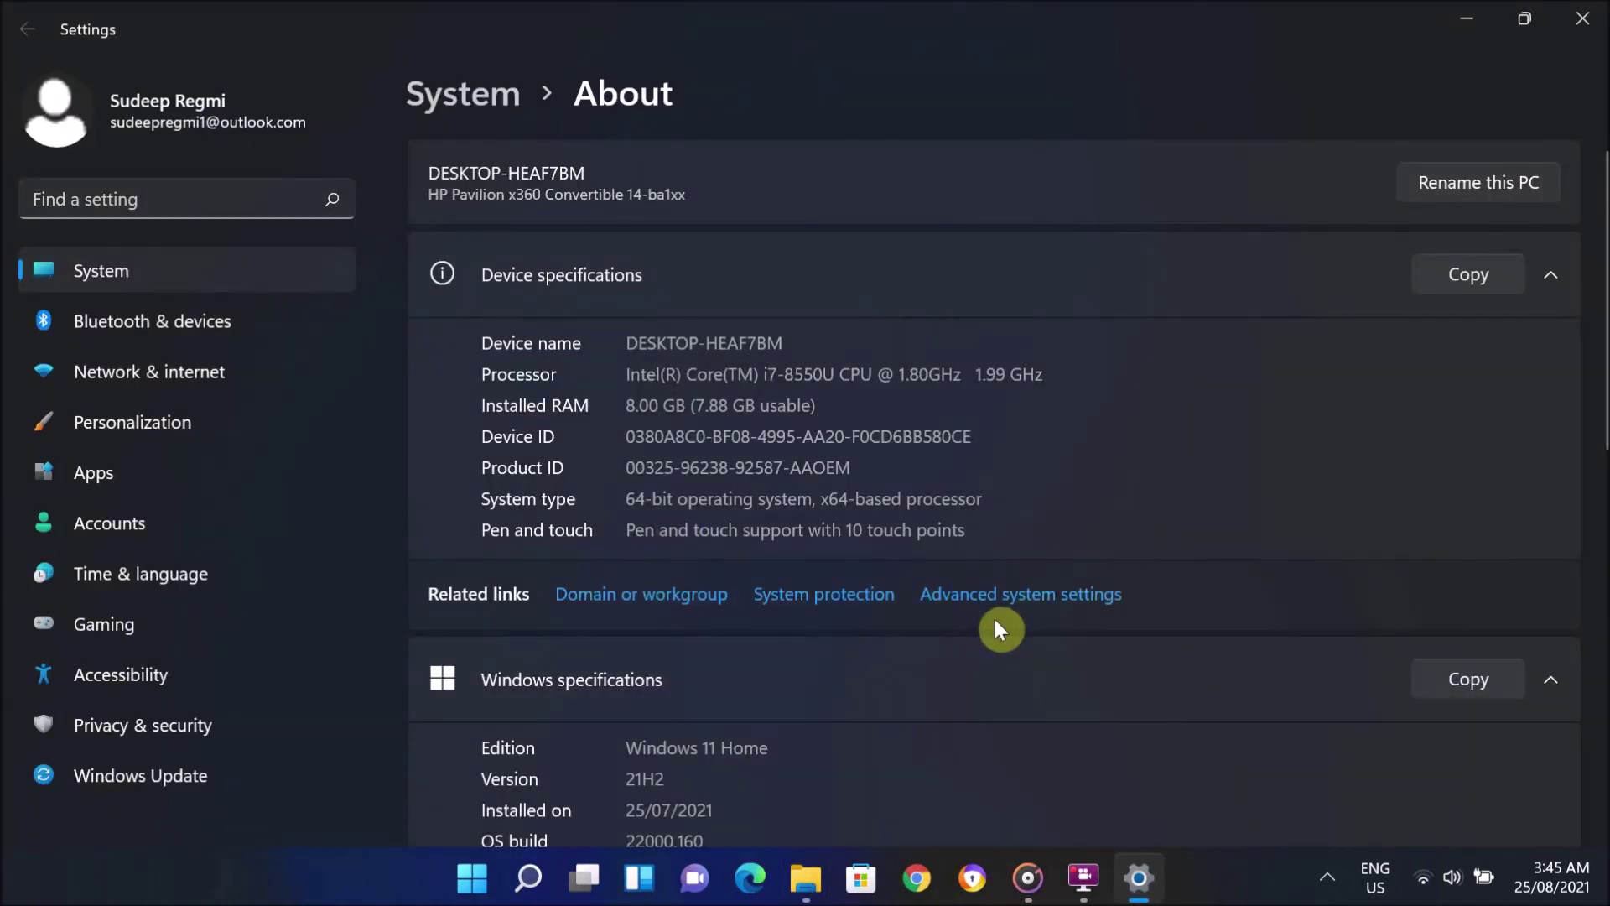
- Launch System Restore from the System Protection tab of Advanced system settings
left_click(983, 602)
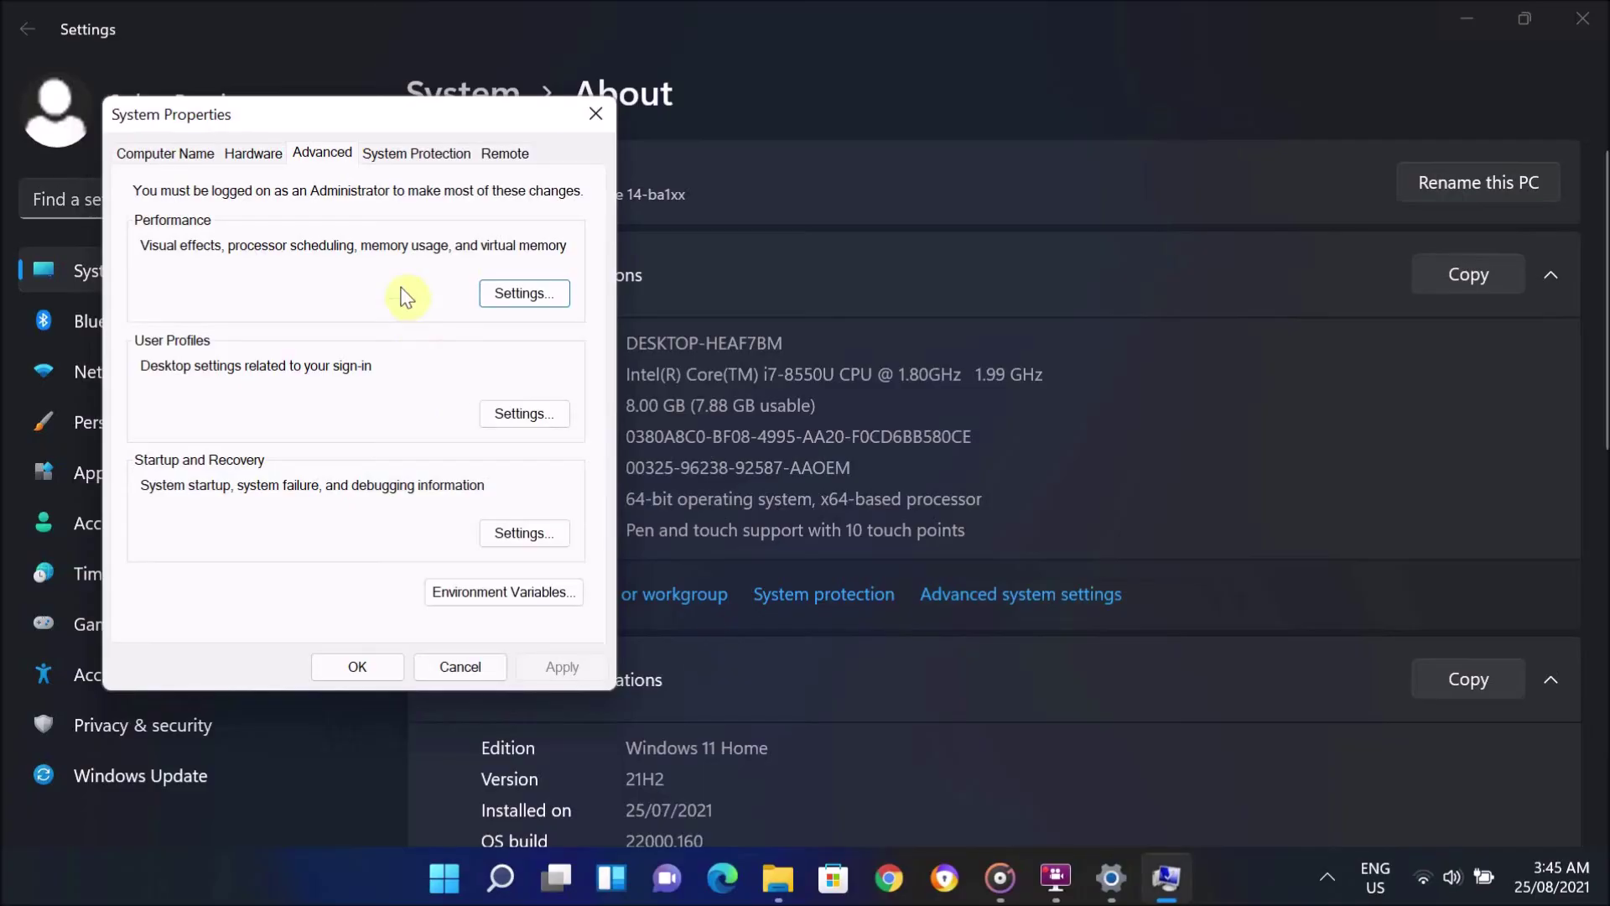
left_click(408, 156)
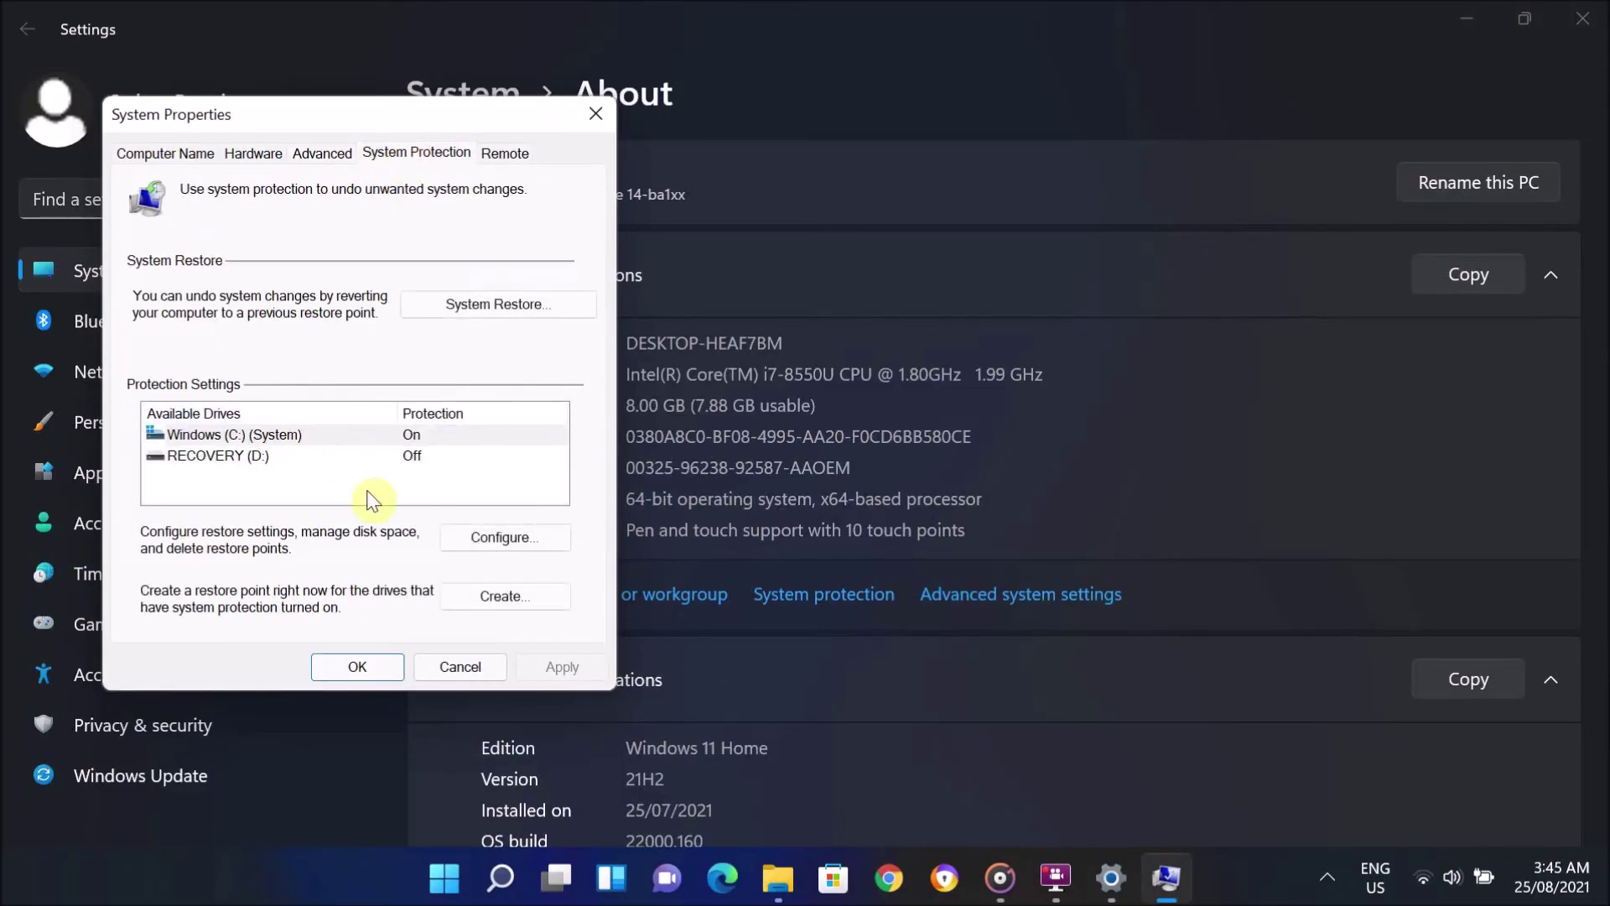
left_click(458, 311)
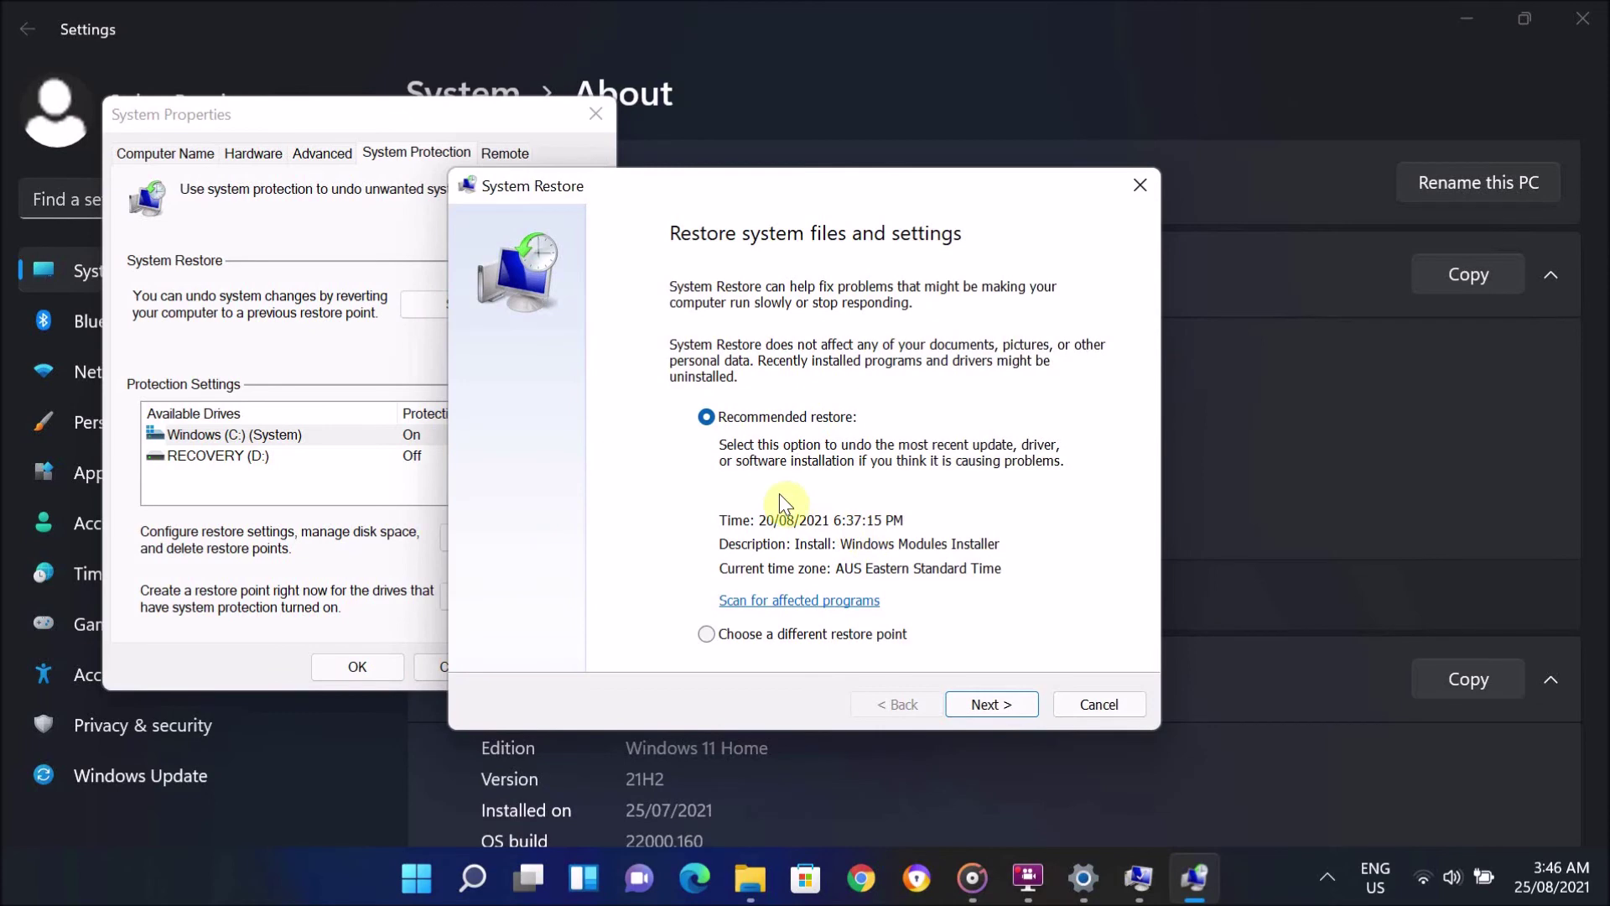
- Review programs affected by the 20/08/2021 6:37:15 PM restore point, then continue to confirmation
left_click(783, 603)
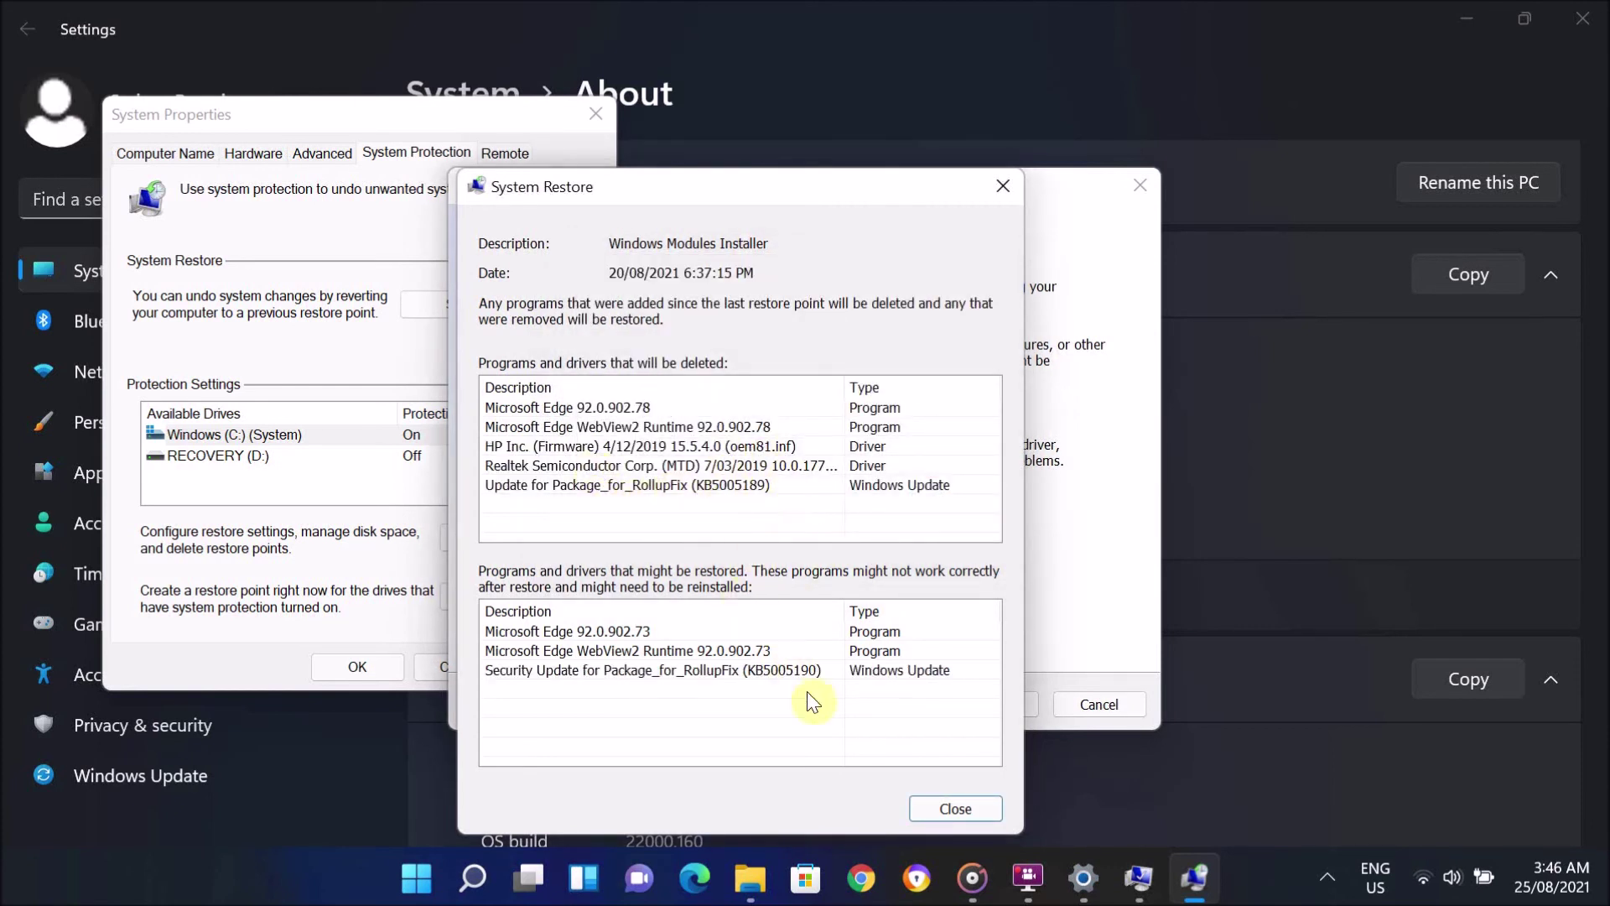
left_click(939, 810)
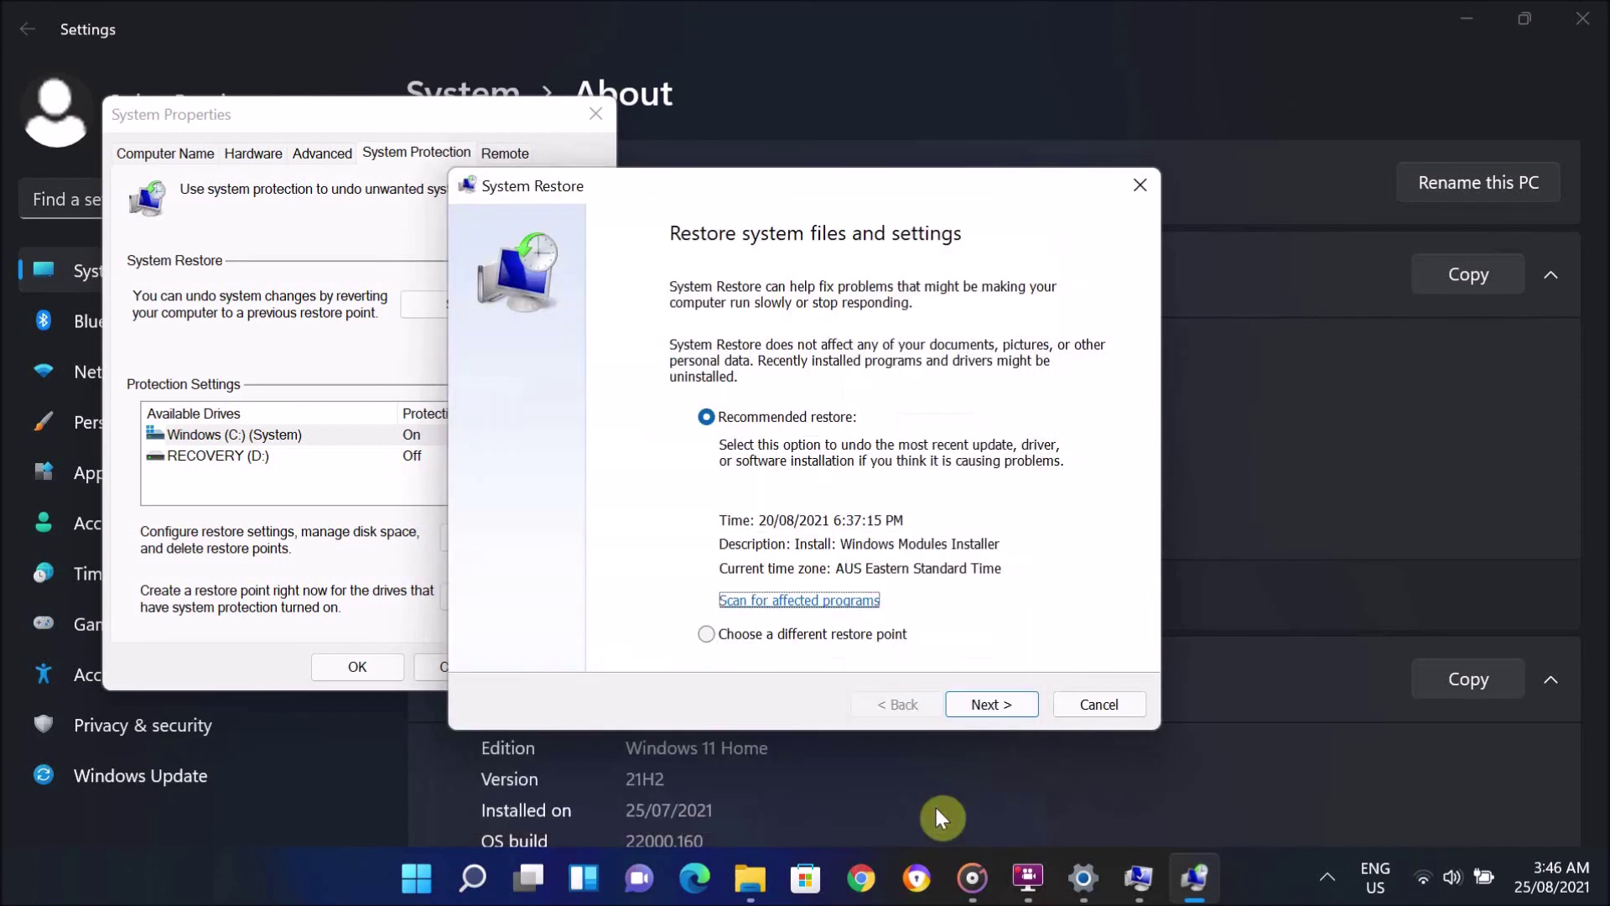
left_click(990, 702)
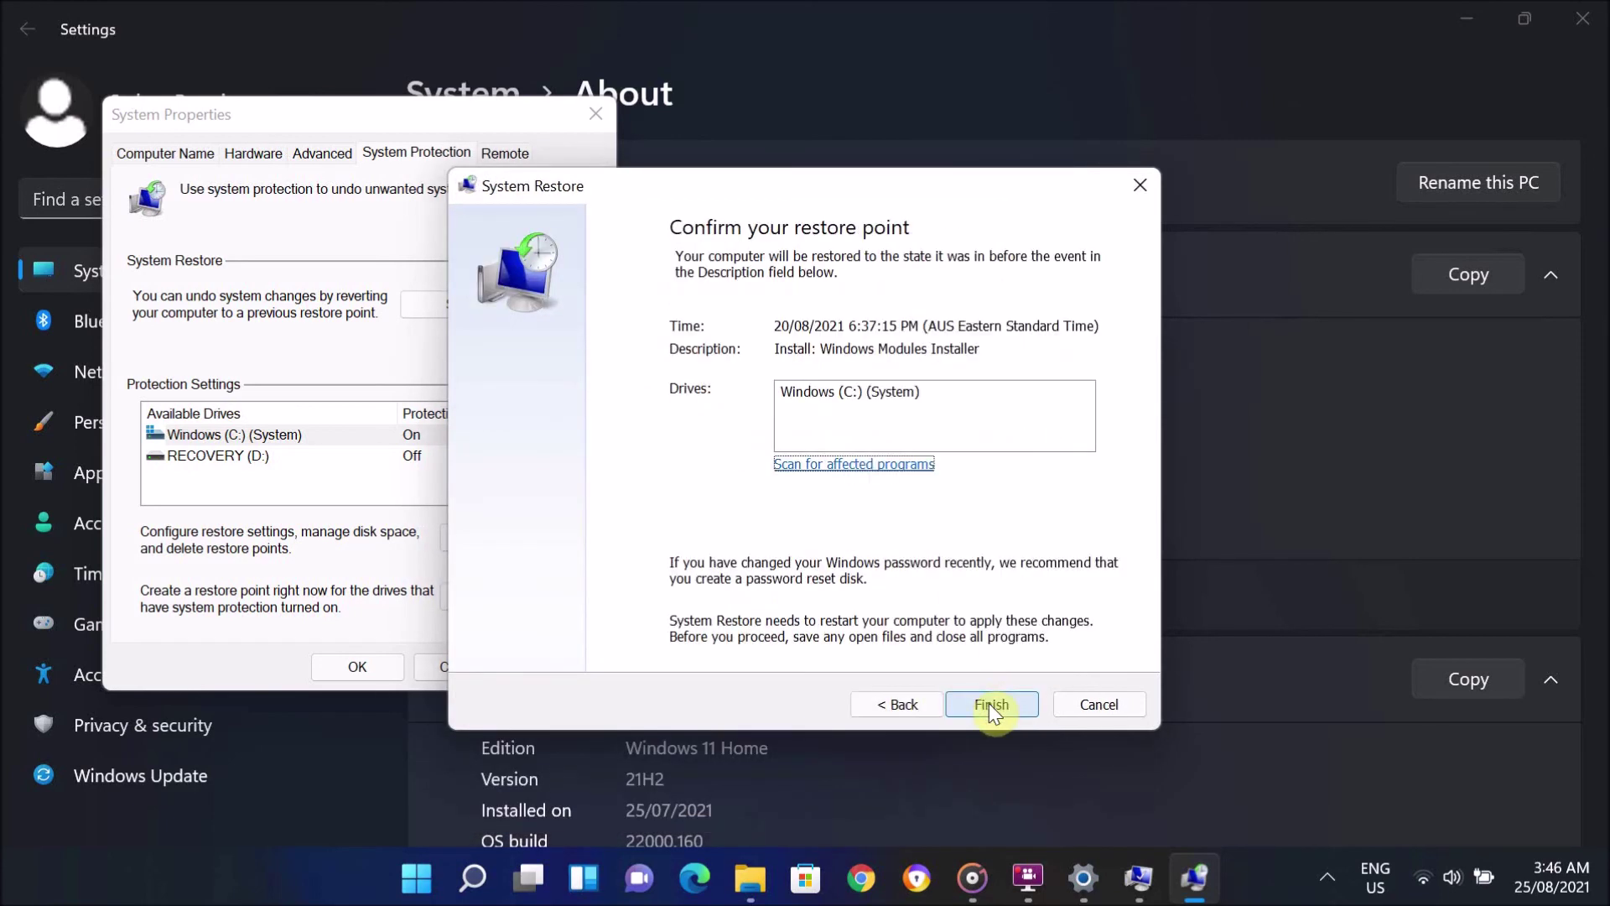